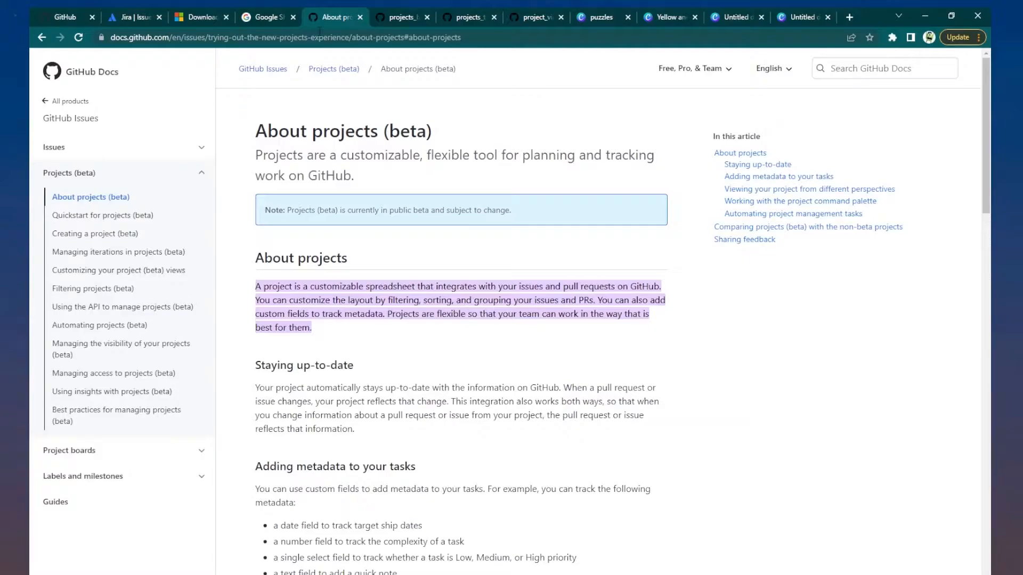
- Create the public repository 'housz' and open its Projects page
left_click(66, 18)
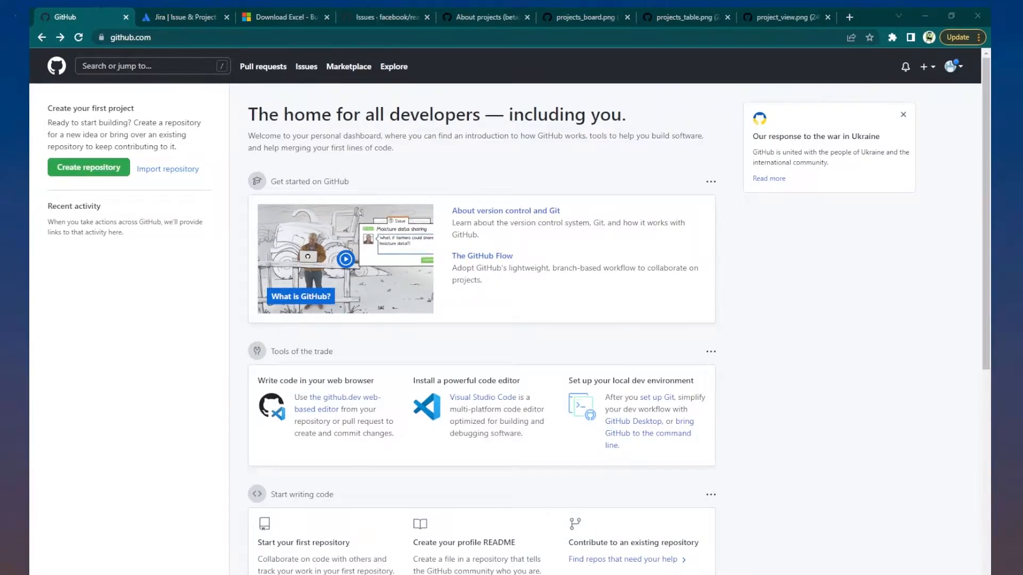
left_click(101, 167)
type("housz")
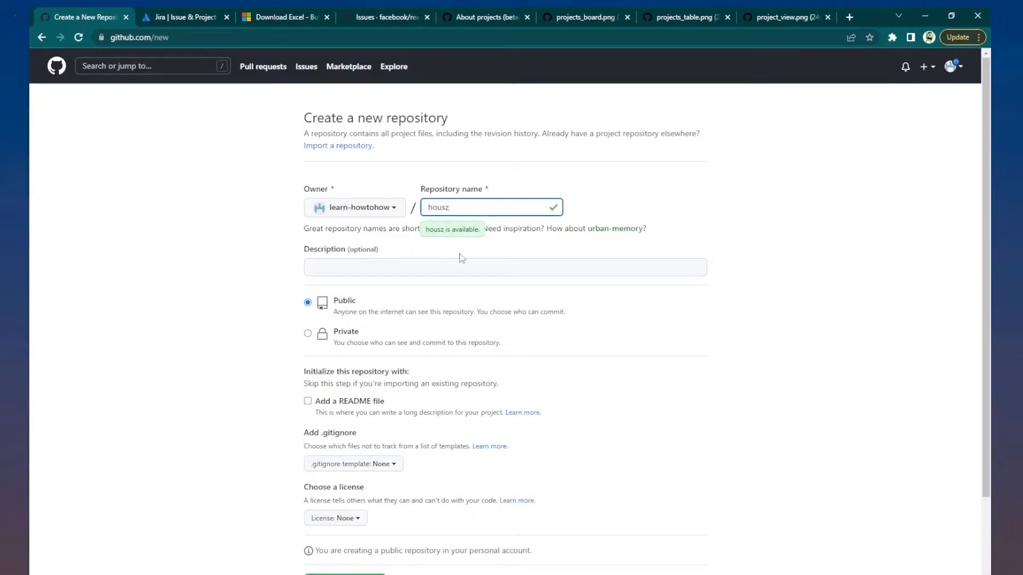
left_click(427, 266)
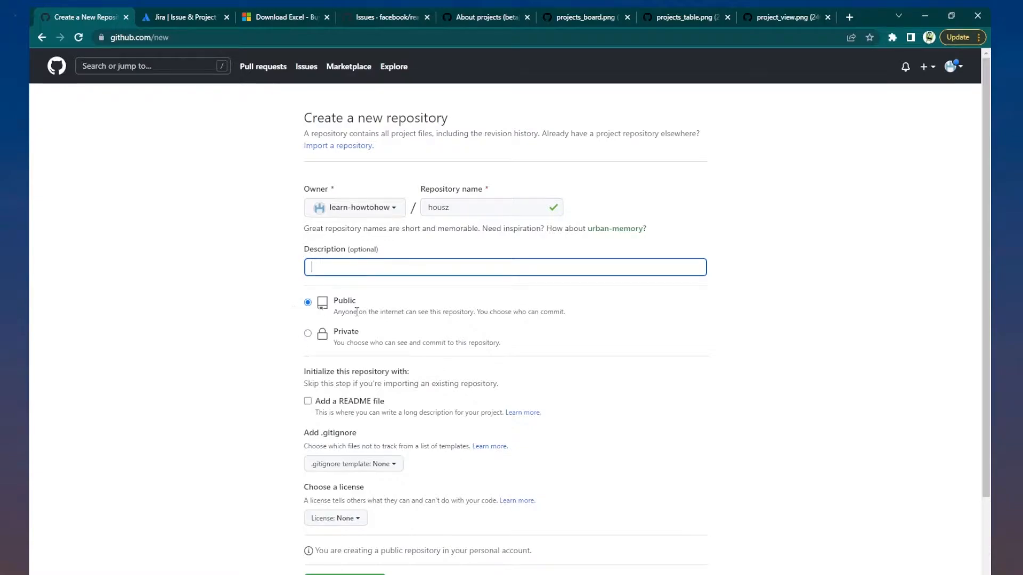
scroll(337, 336, "down", 2)
left_click(346, 487)
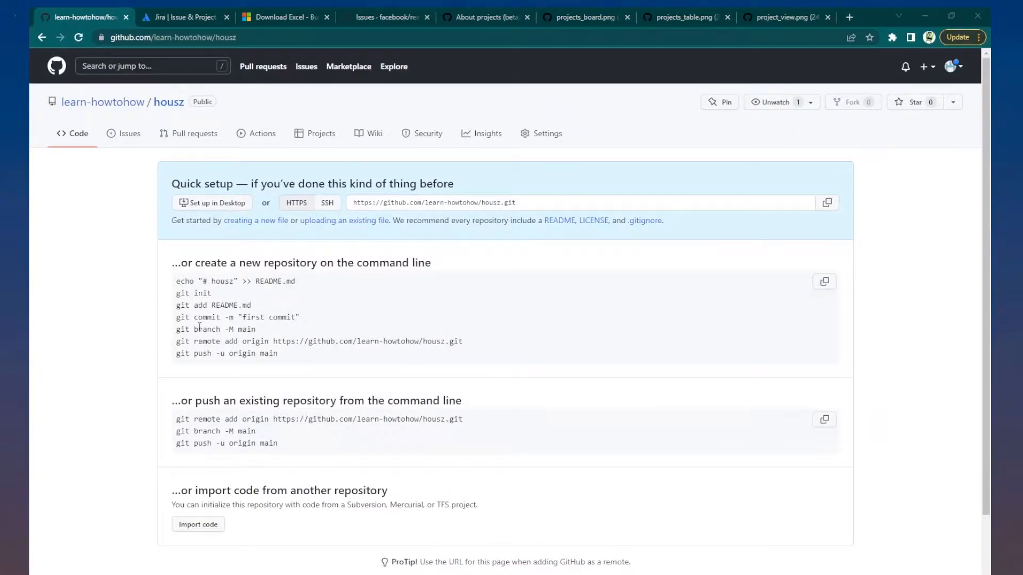
left_click(316, 141)
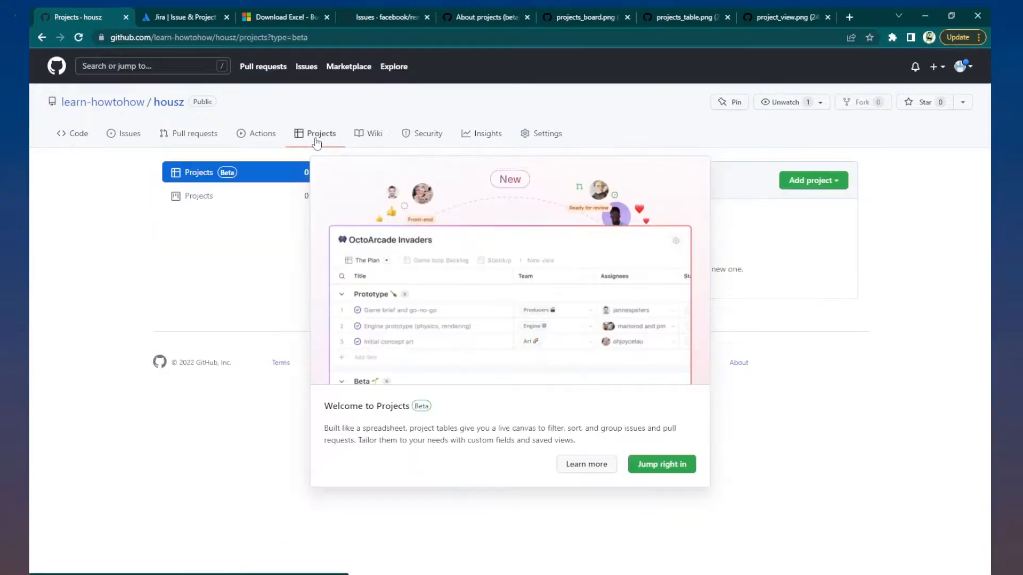
- Dismiss the Projects beta welcome and start a new classic project in housz
left_click(661, 464)
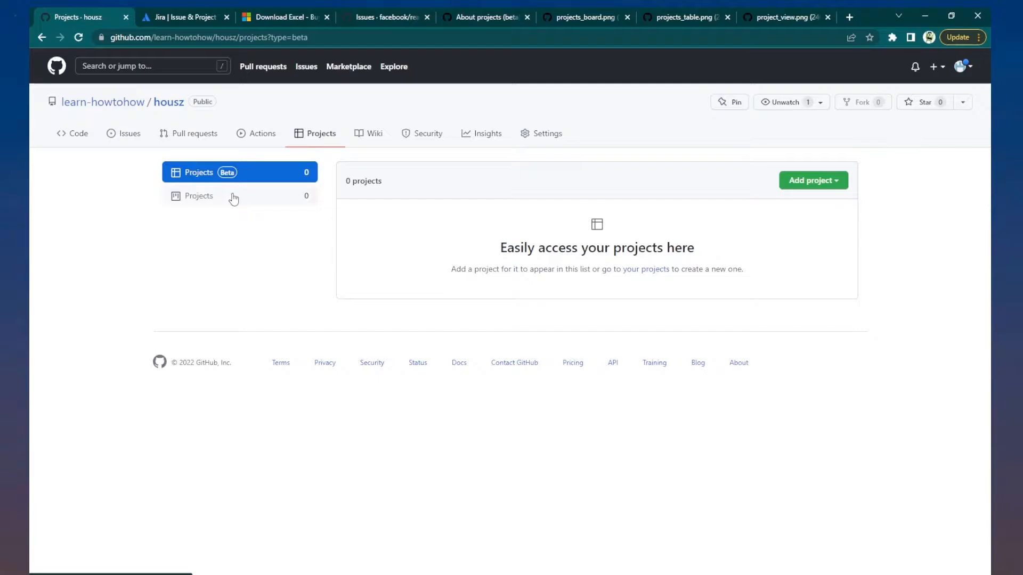
left_click(262, 199)
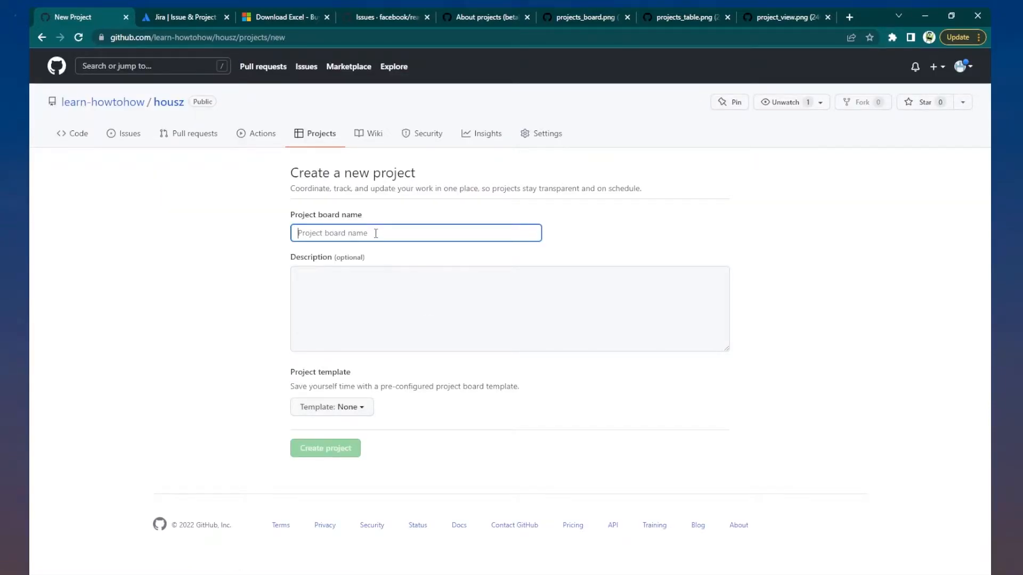
- Create the classic board 'Framework development' from the pasted name, leaving it without columns
type("Framework development")
left_click(477, 314)
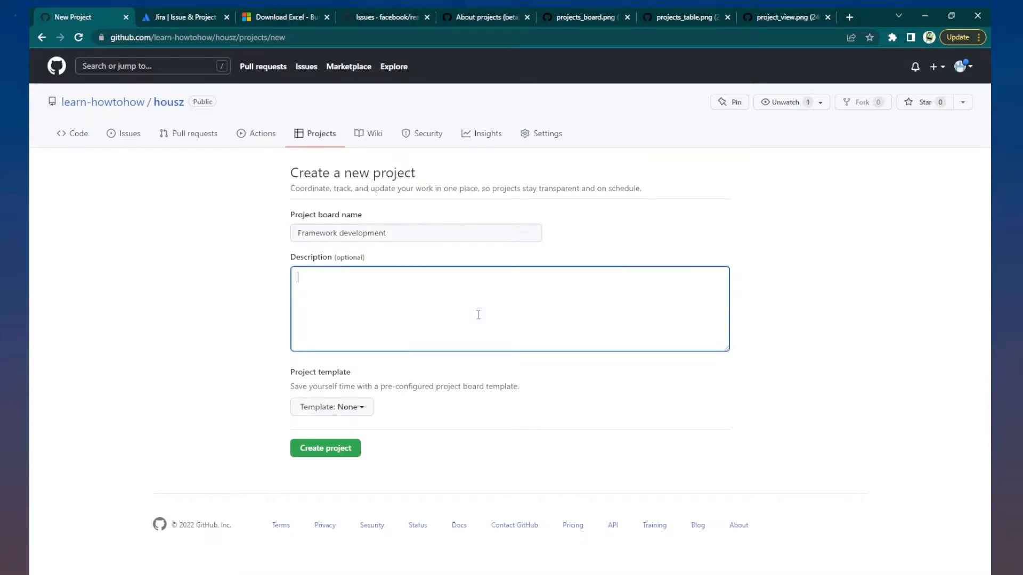
left_click(318, 450)
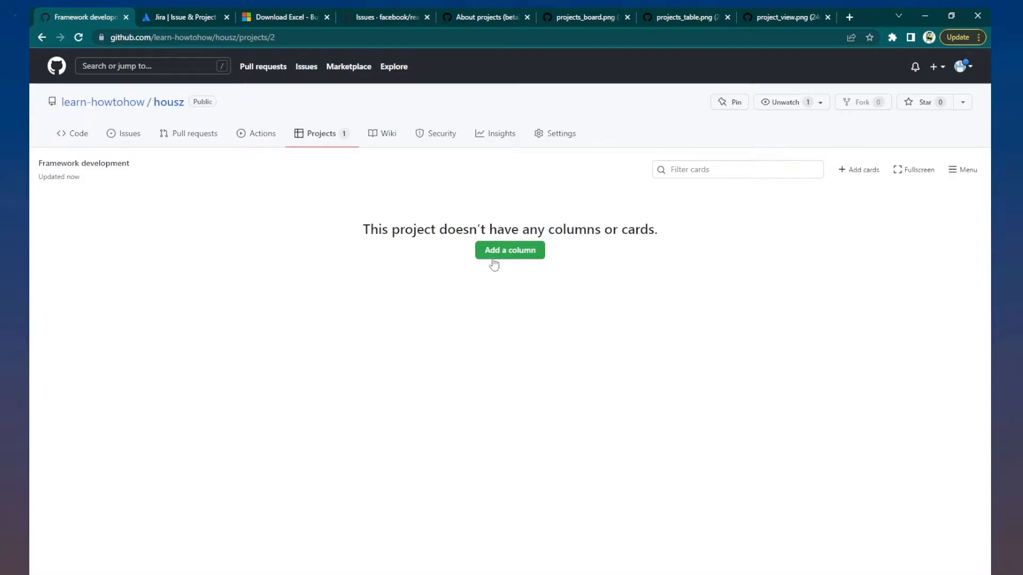
left_click(509, 252)
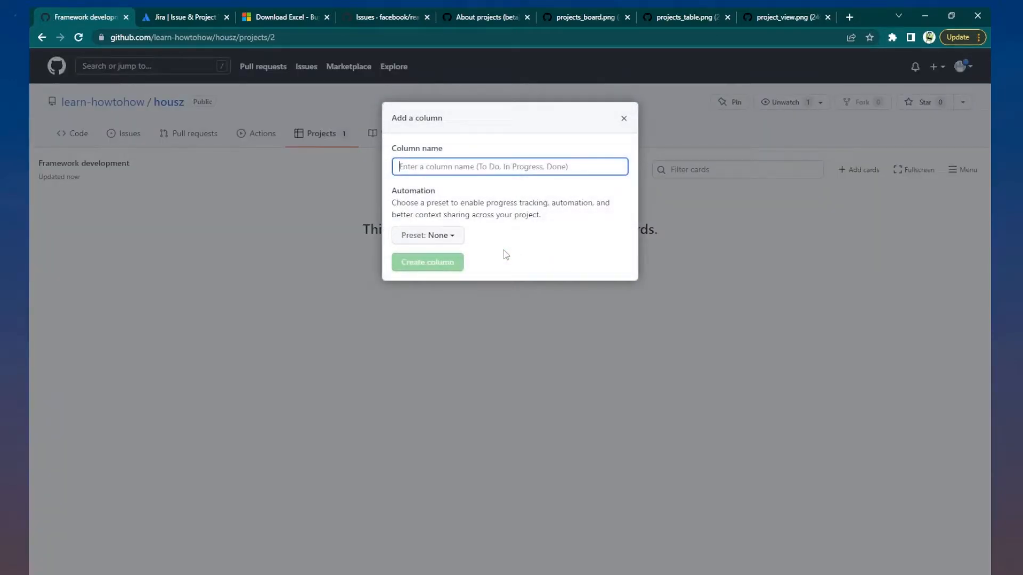
- Add the columns Todo, In-progress and Done to the board
type("Todo")
key("Return")
left_click(346, 220)
type("In-progress")
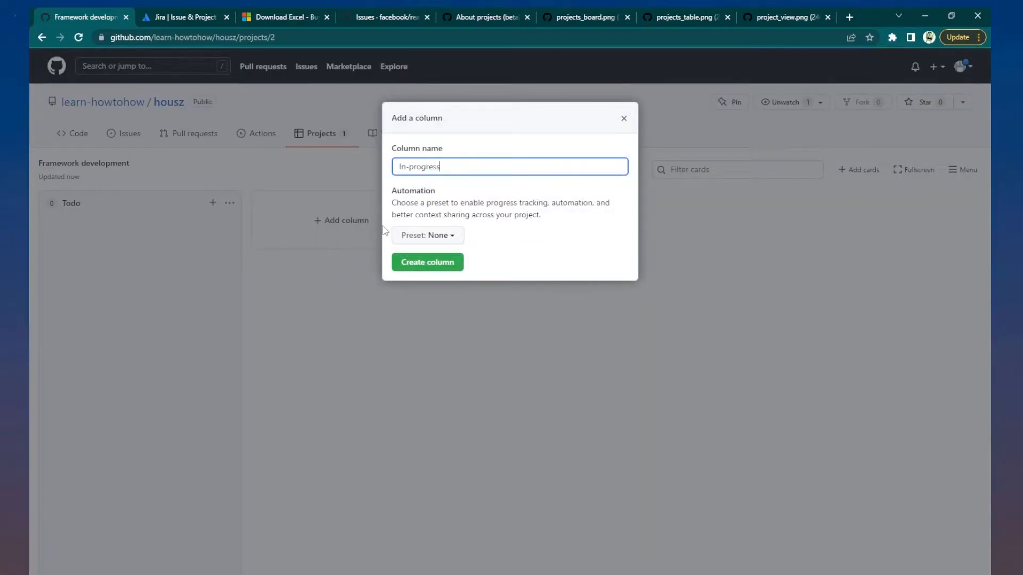
left_click(409, 260)
left_click(547, 237)
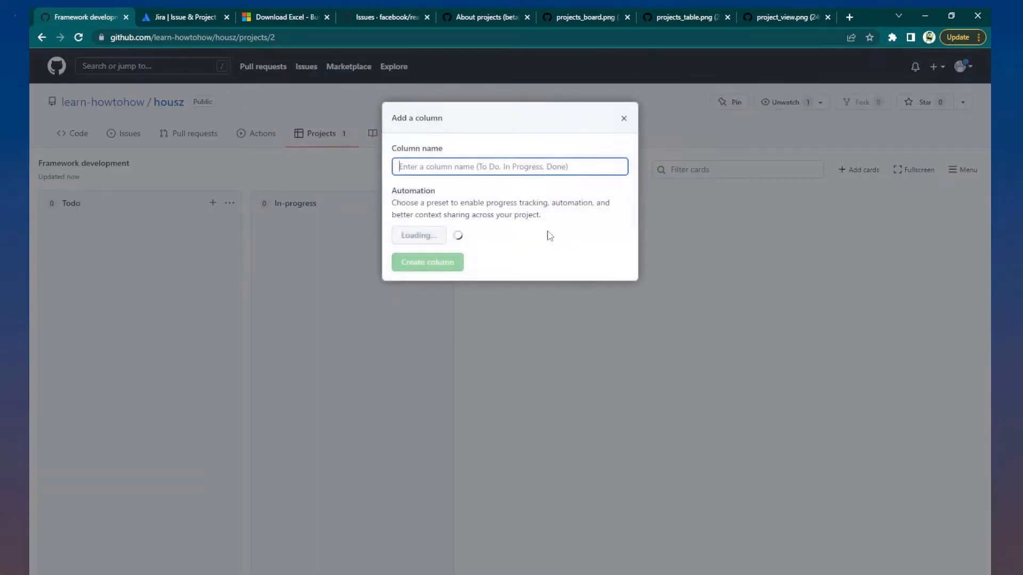
type("Done")
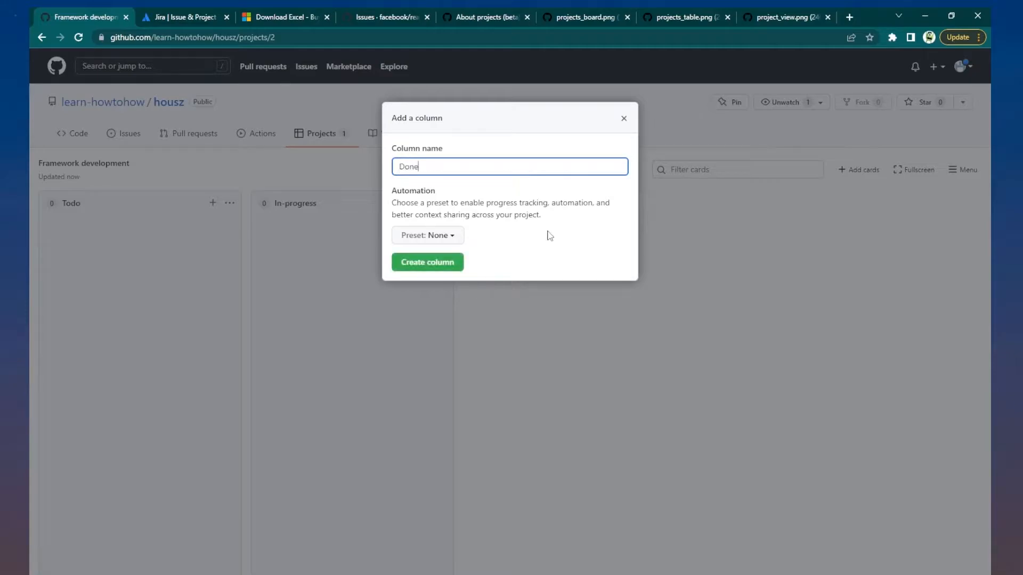
key("Return")
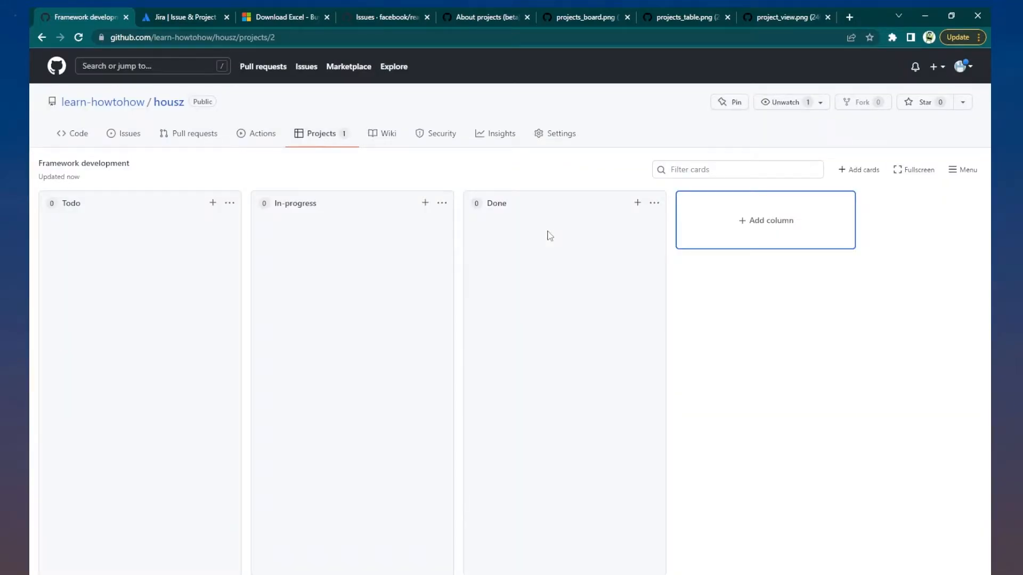
- Add an 'Init framework' note to Todo and drag it through In-progress to Done
left_click(215, 203)
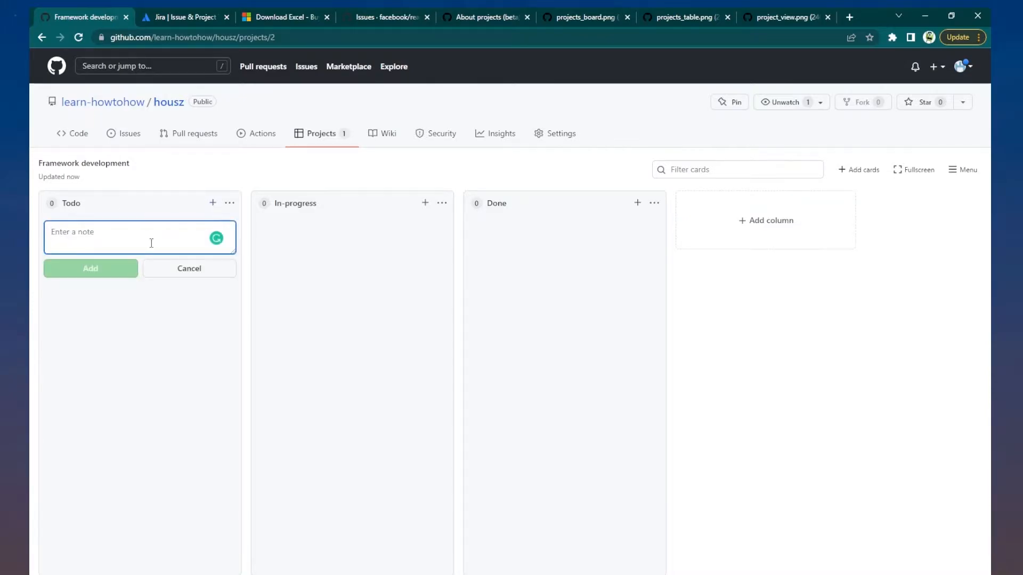
type("Init framework")
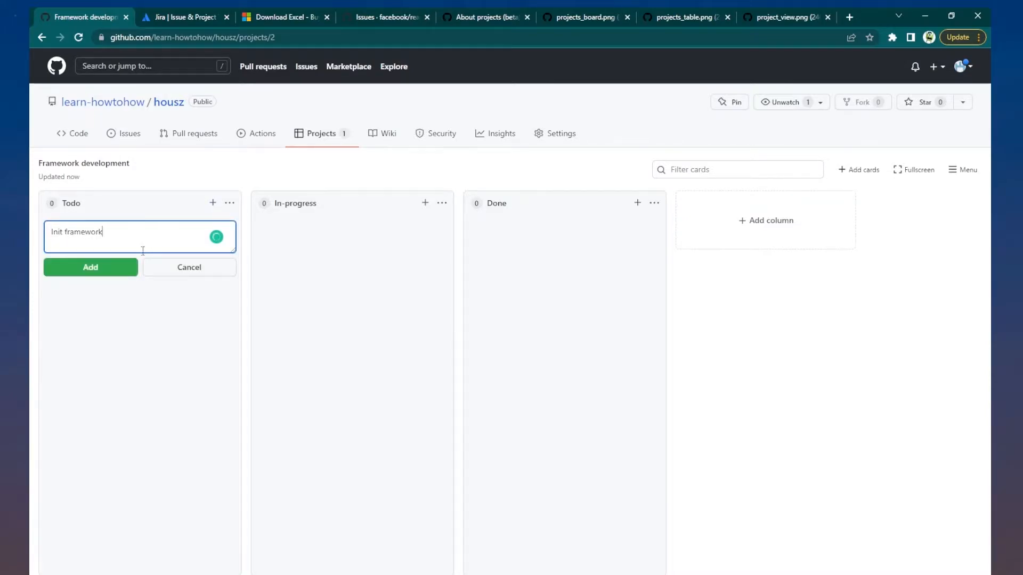
key("Return")
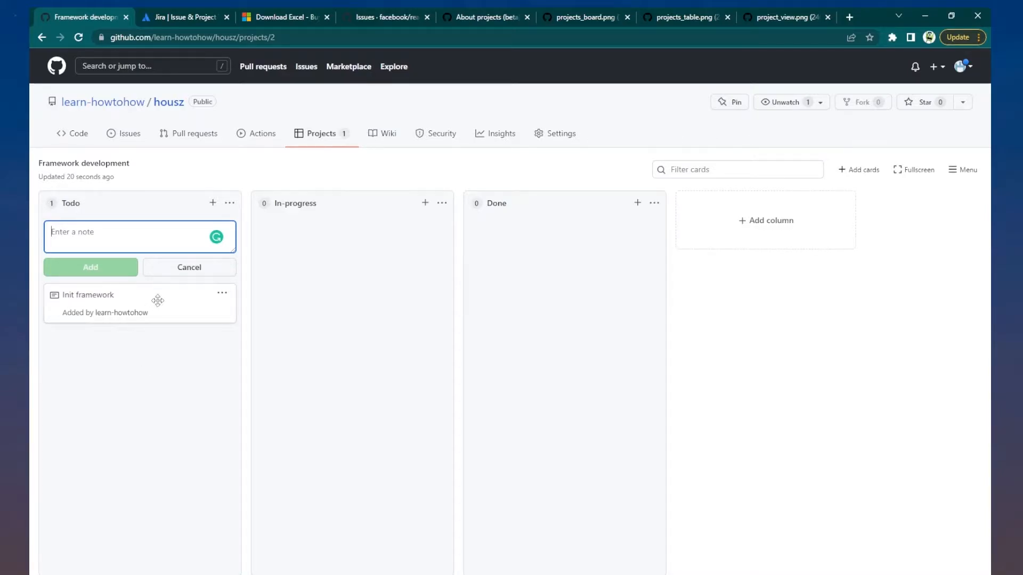
left_click_drag(155, 299, 345, 262)
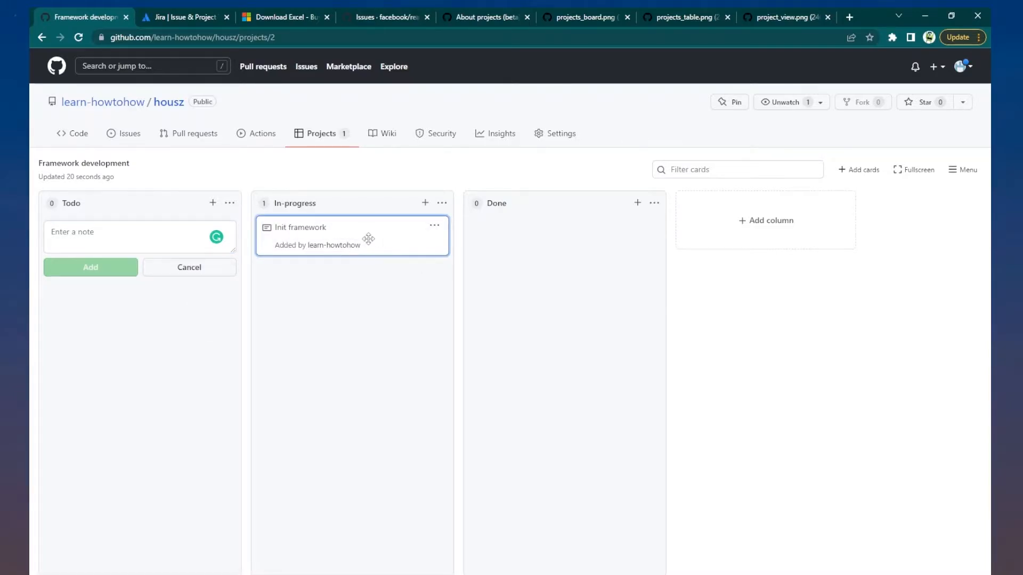
left_click_drag(366, 239, 578, 238)
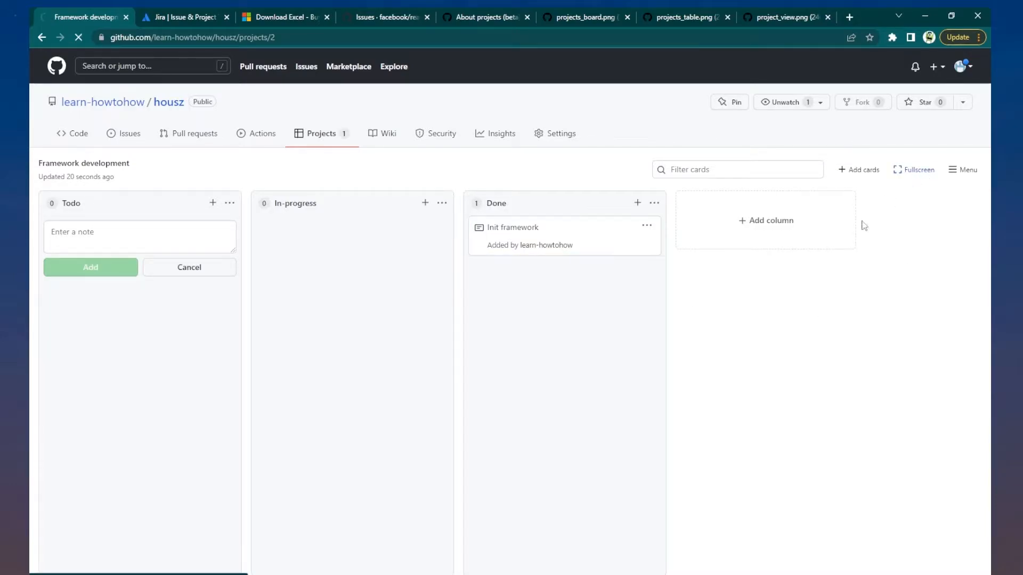
- Toggle fullscreen, review the project's activity panel, then bring up the Add cards issue search
left_click(912, 172)
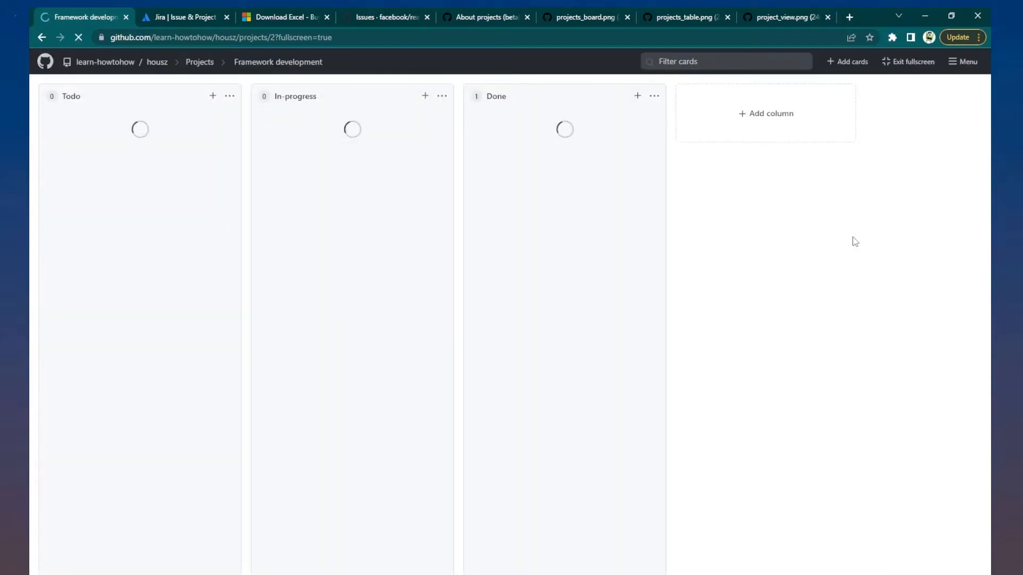
left_click(908, 61)
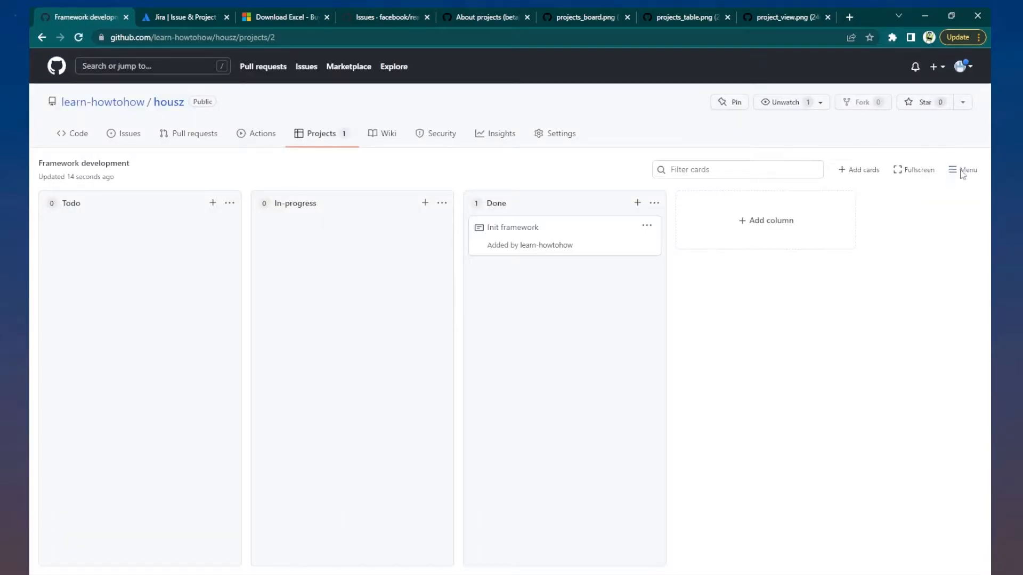
left_click(962, 171)
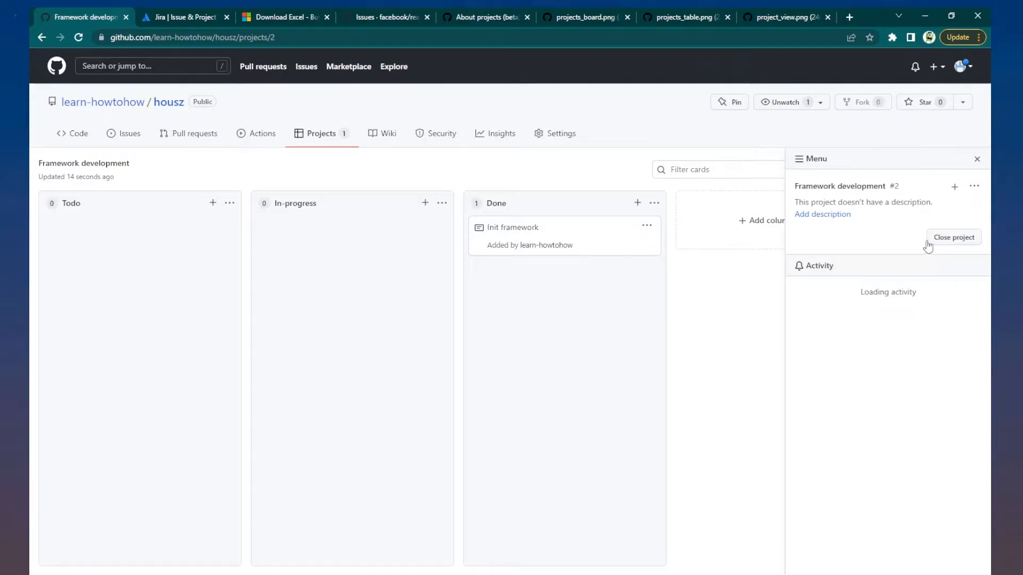
scroll(850, 318, "down", 1)
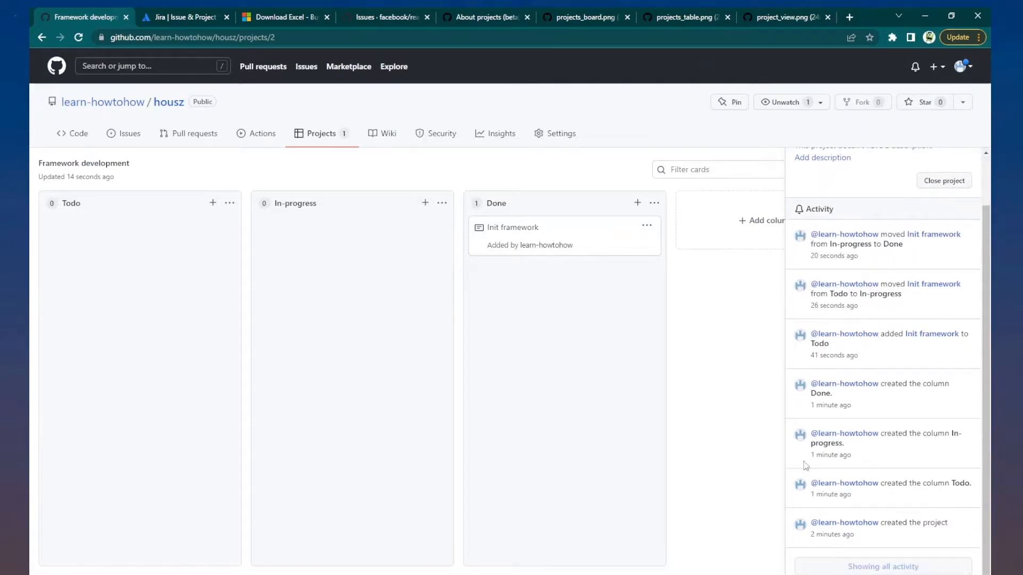
scroll(806, 465, "up", 1)
left_click(965, 160)
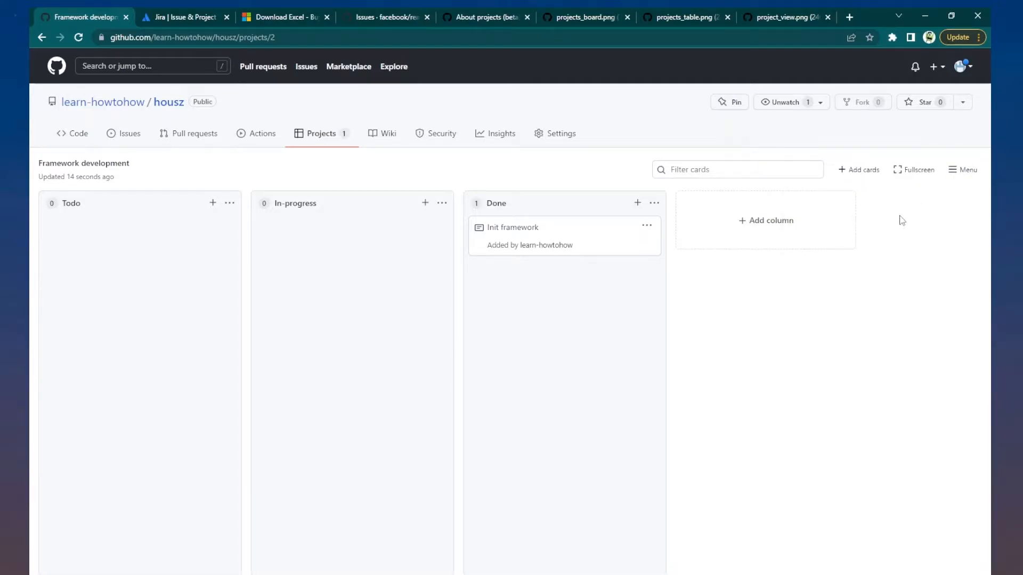
left_click(859, 170)
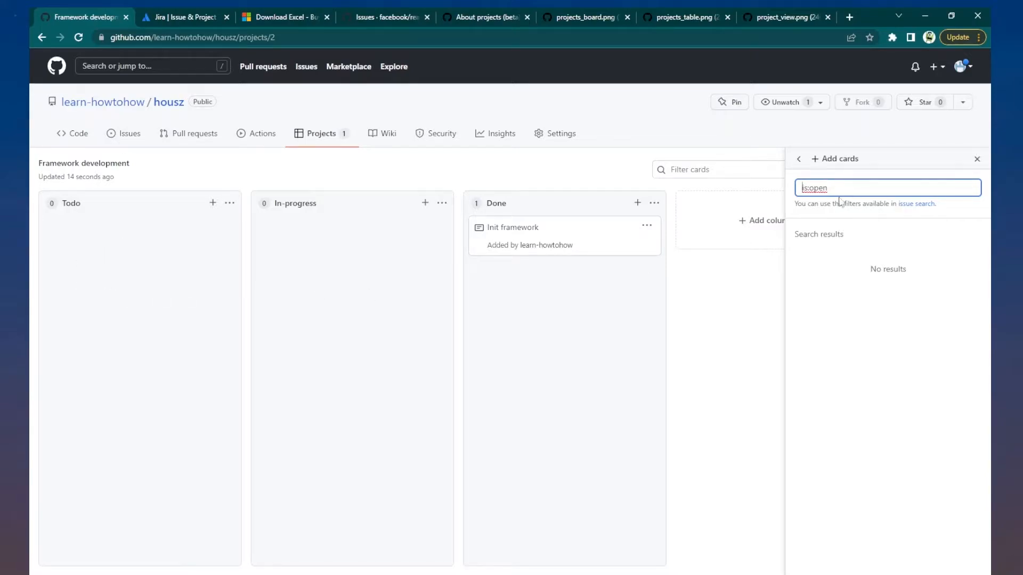
- Close the Add cards panel and file issue 'Deployment Config init' in housz
left_click_drag(829, 187, 776, 192)
left_click_drag(853, 272, 927, 262)
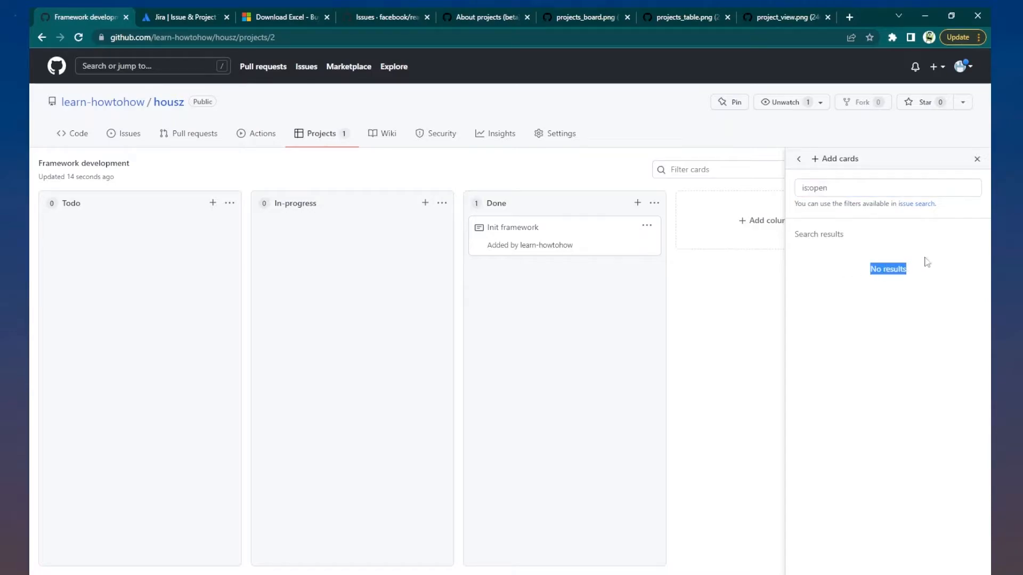
left_click(978, 161)
left_click(119, 137)
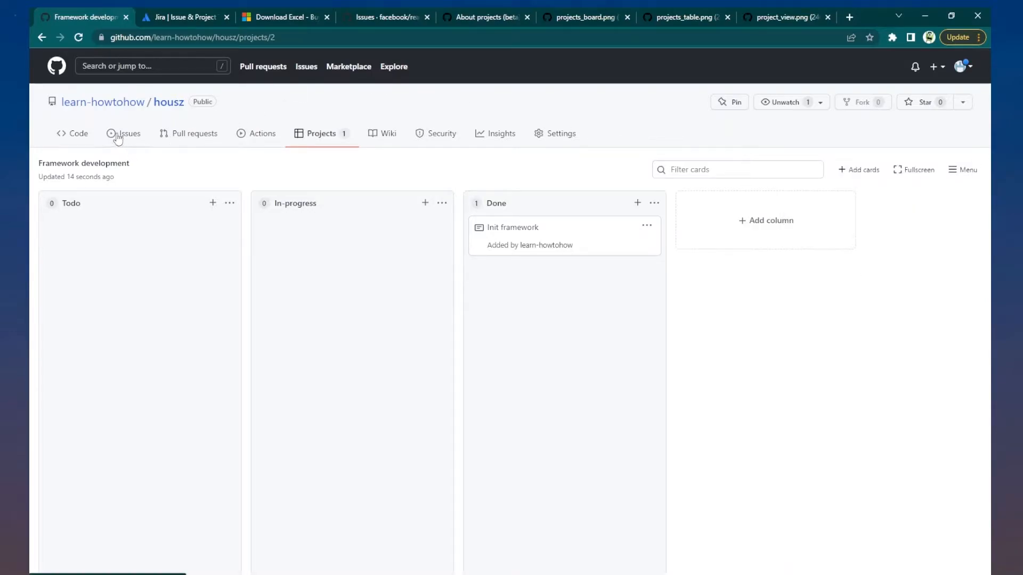
left_click(837, 243)
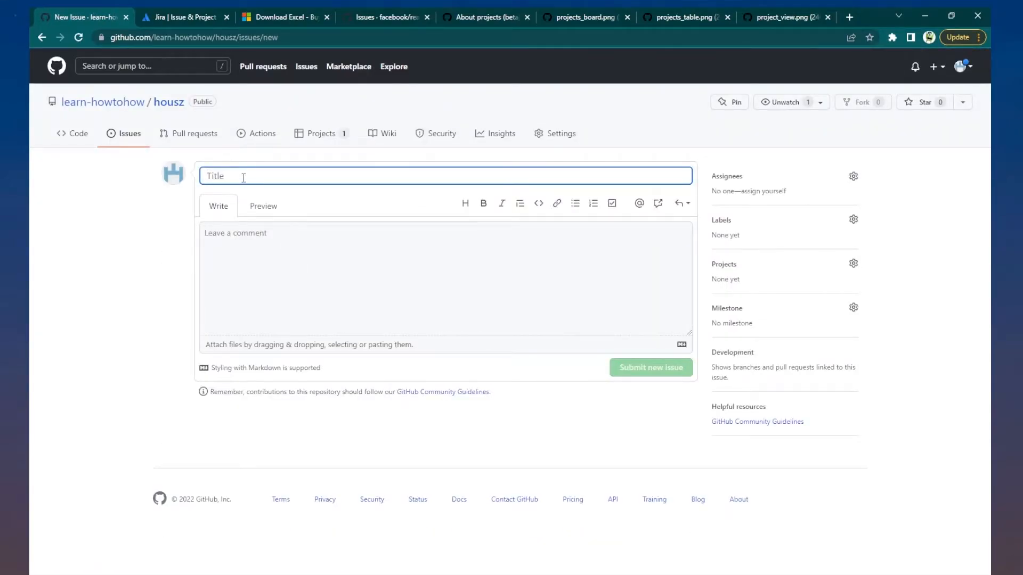
type("Deployment ")
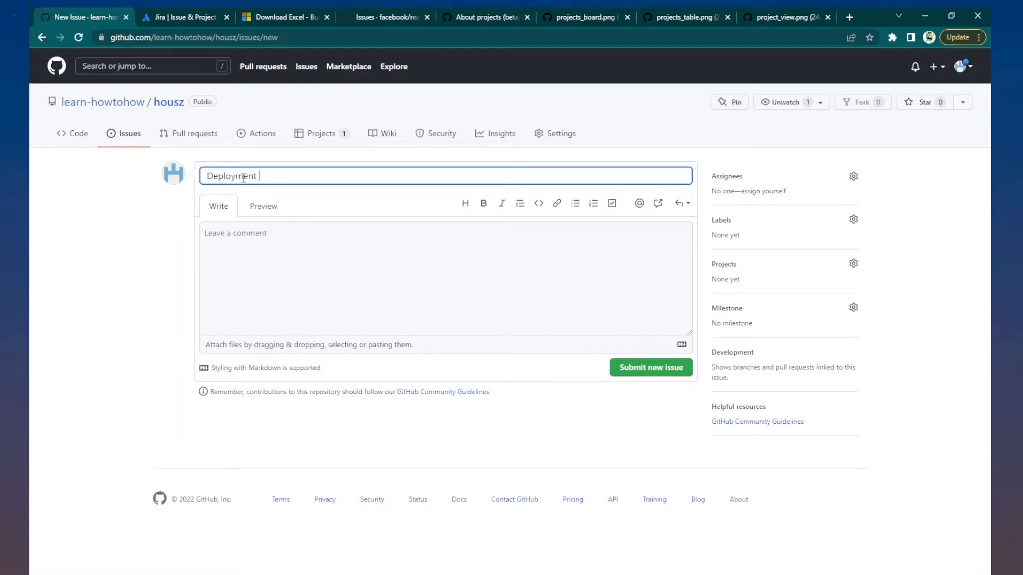
type("Config init")
left_click(633, 371)
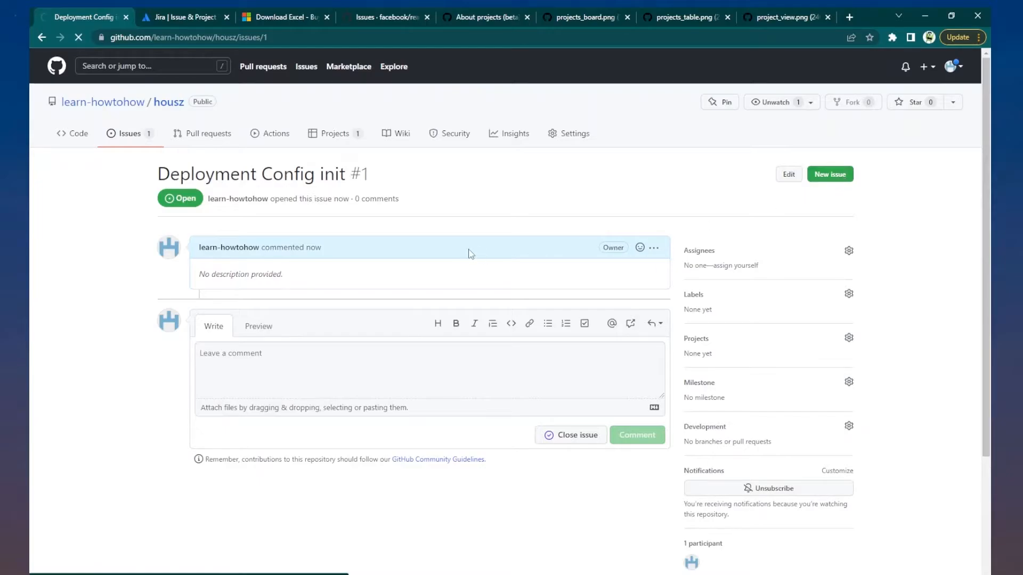
- File a second issue titled 'Doc format init'
type("Doc")
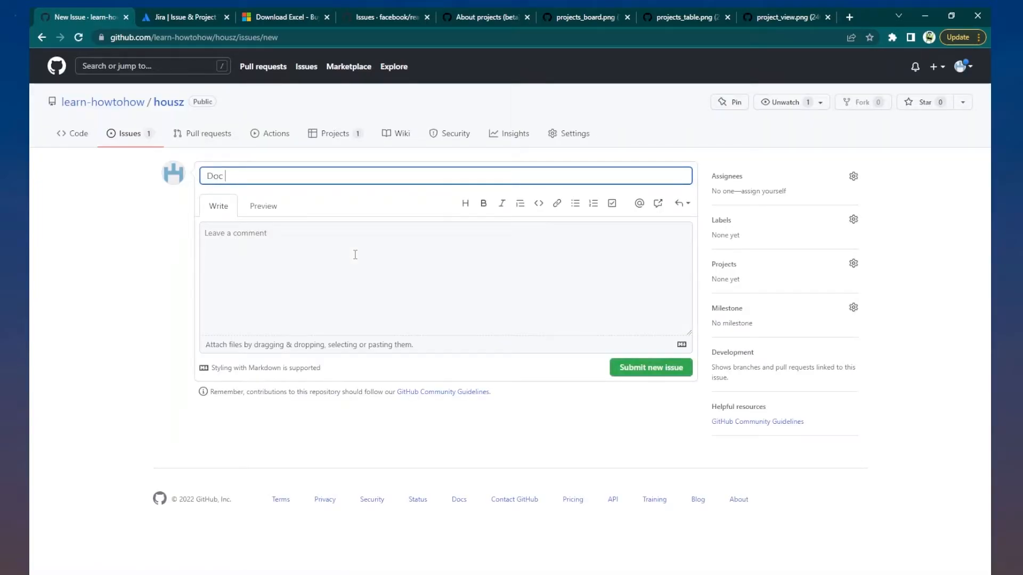
type(" format init")
left_click(635, 370)
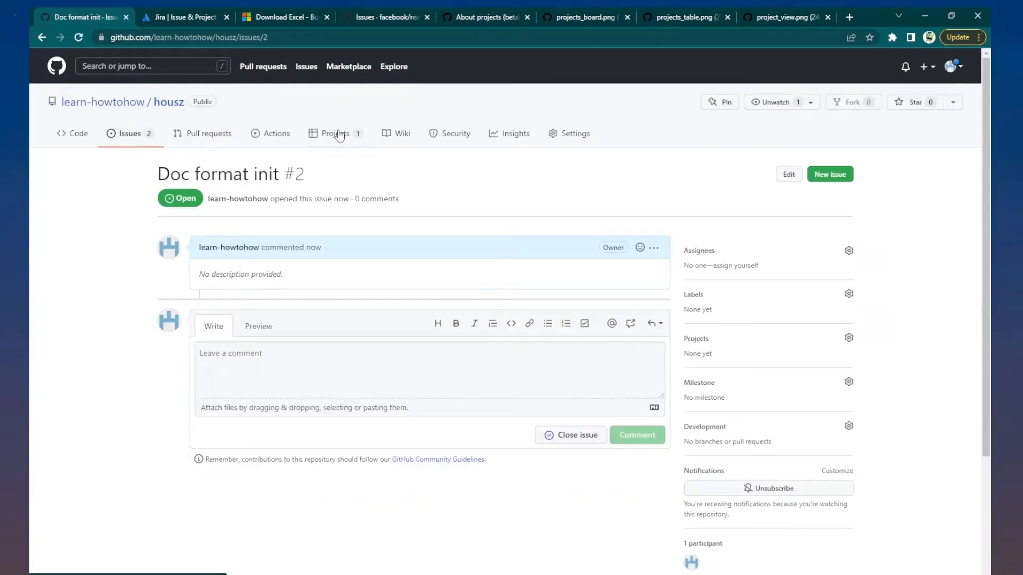
left_click(339, 137)
- Drag the 'Doc format init' and 'Deployment Config init' issues into Framework development's Todo column
left_click(215, 199)
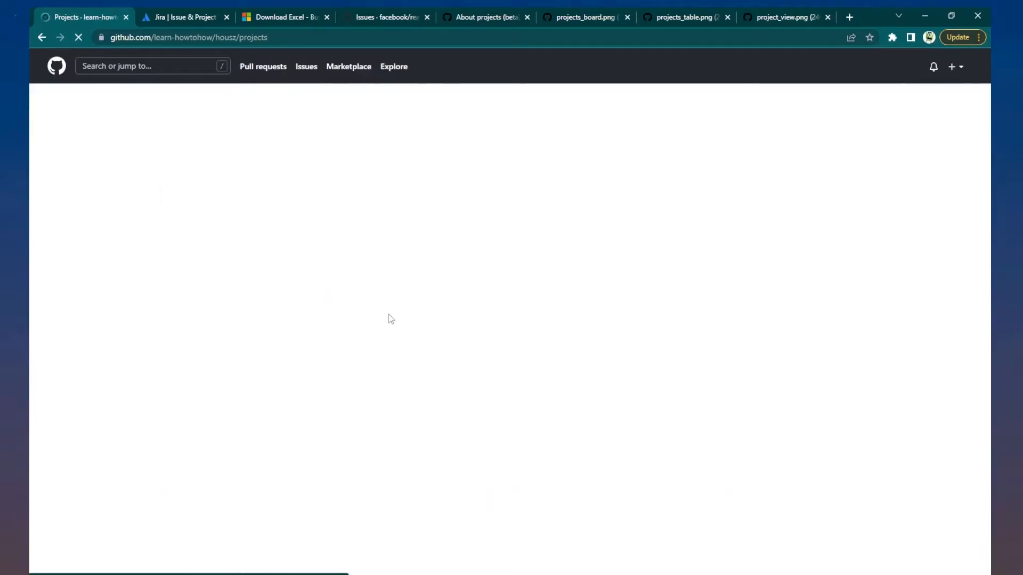
left_click(400, 237)
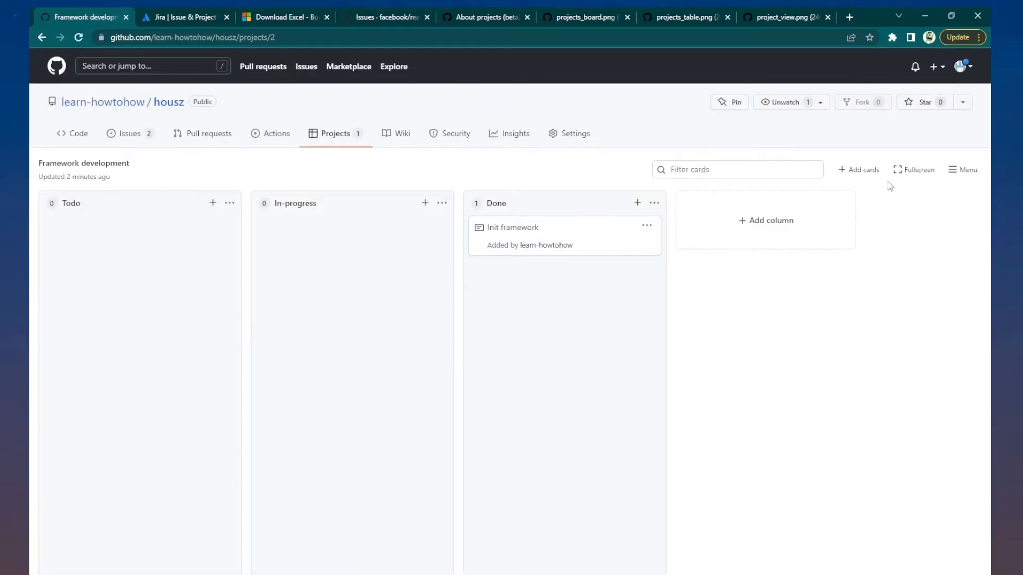
left_click(862, 170)
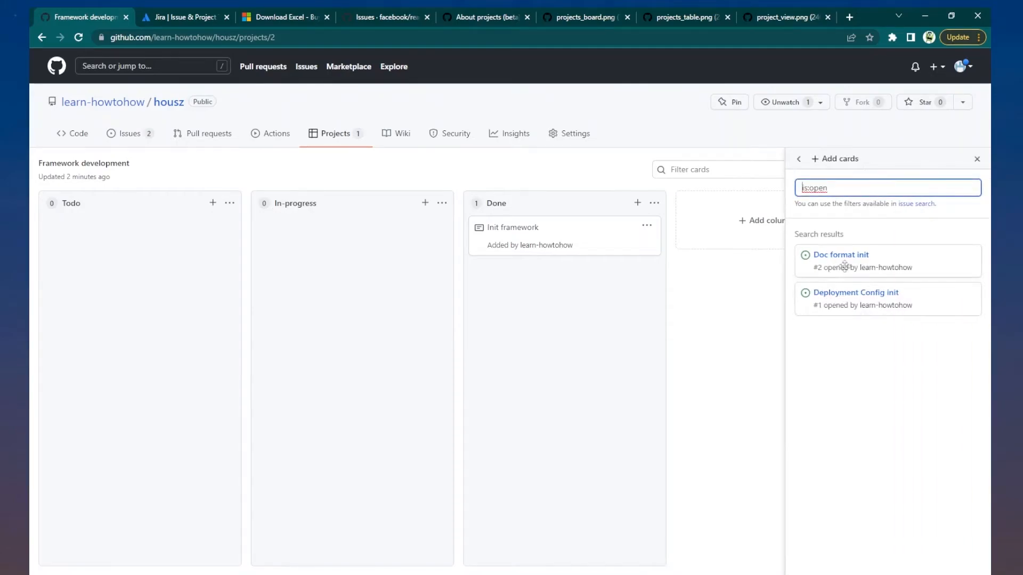
left_click_drag(835, 263, 109, 263)
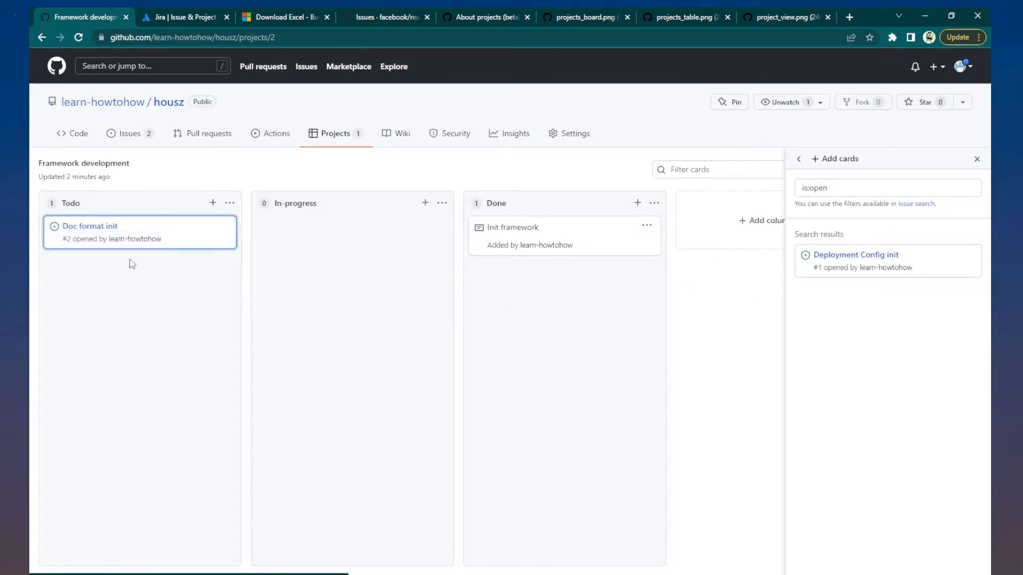
left_click_drag(830, 255, 117, 309)
key("Escape")
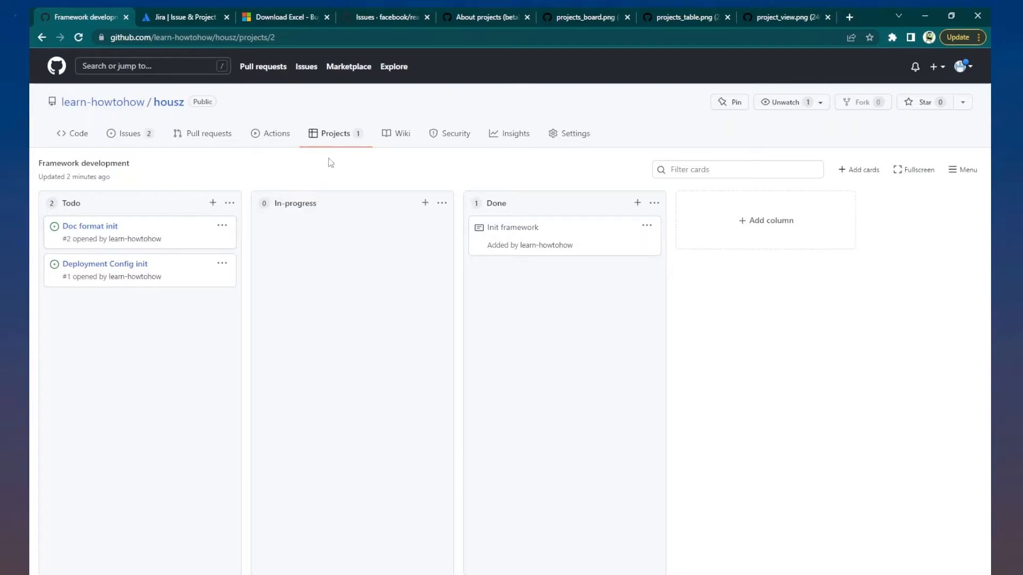
left_click(332, 137)
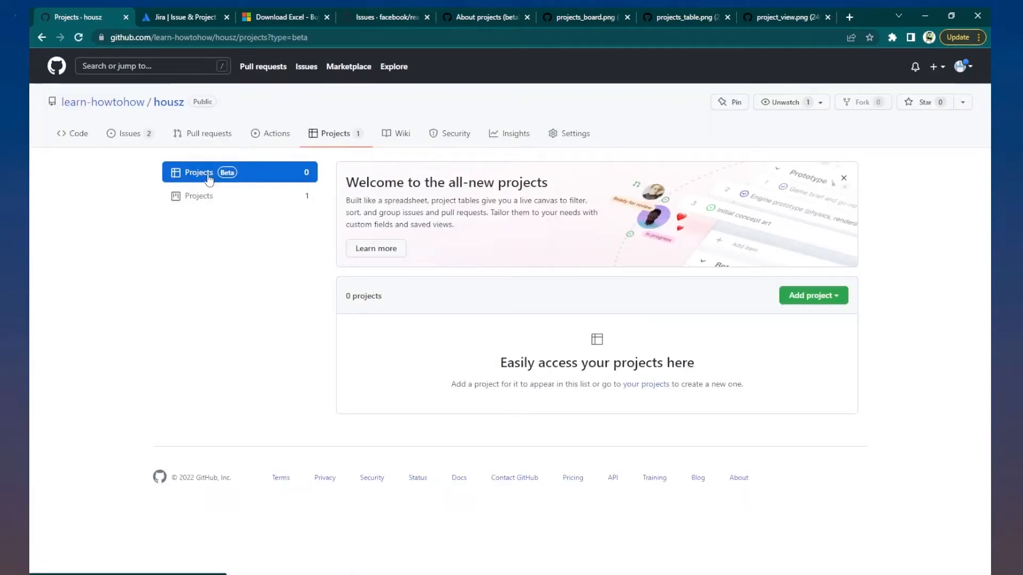
- Start a new beta project from the profile via Add project's profile option
left_click(820, 299)
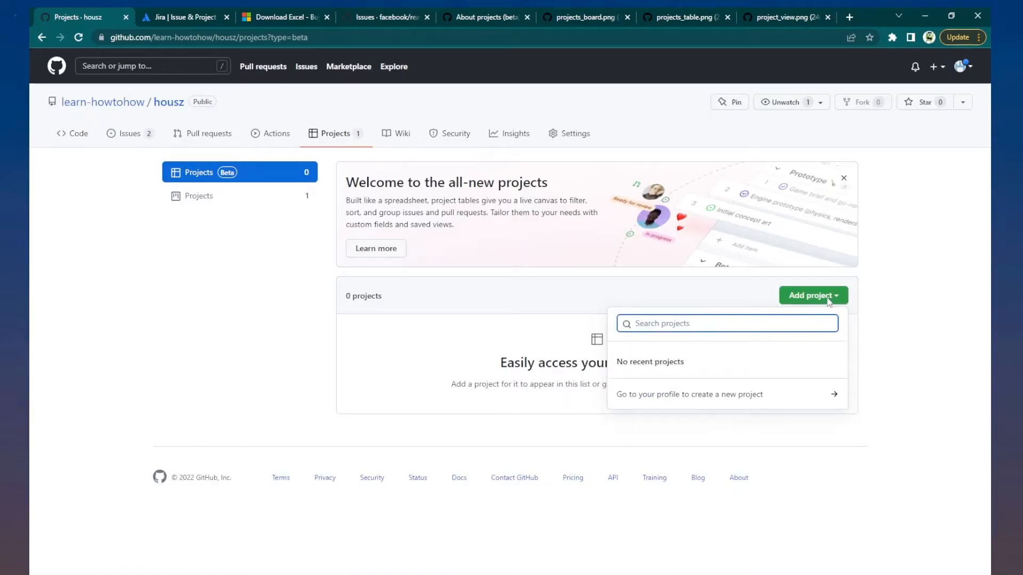
left_click(645, 397)
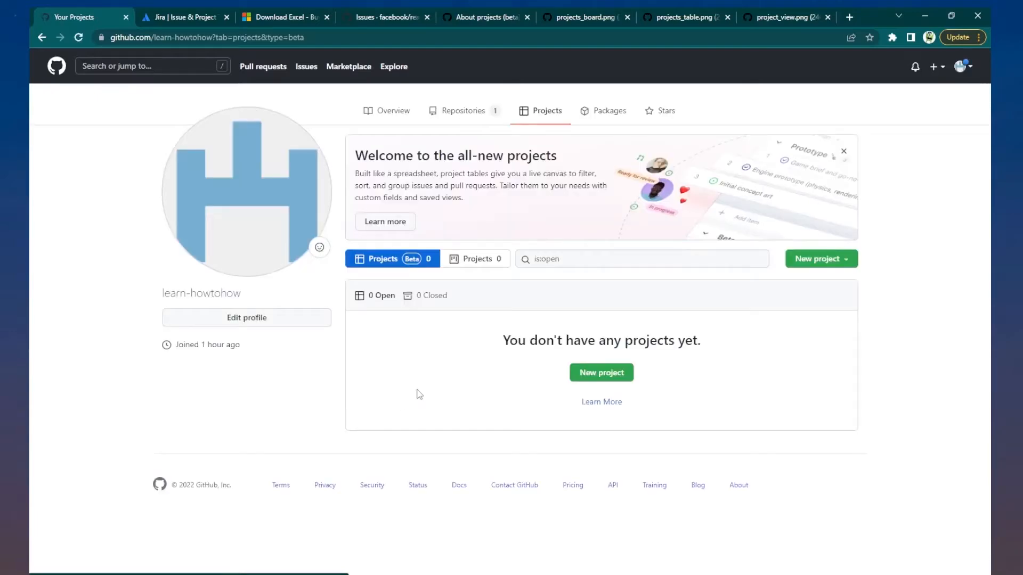
left_click(606, 376)
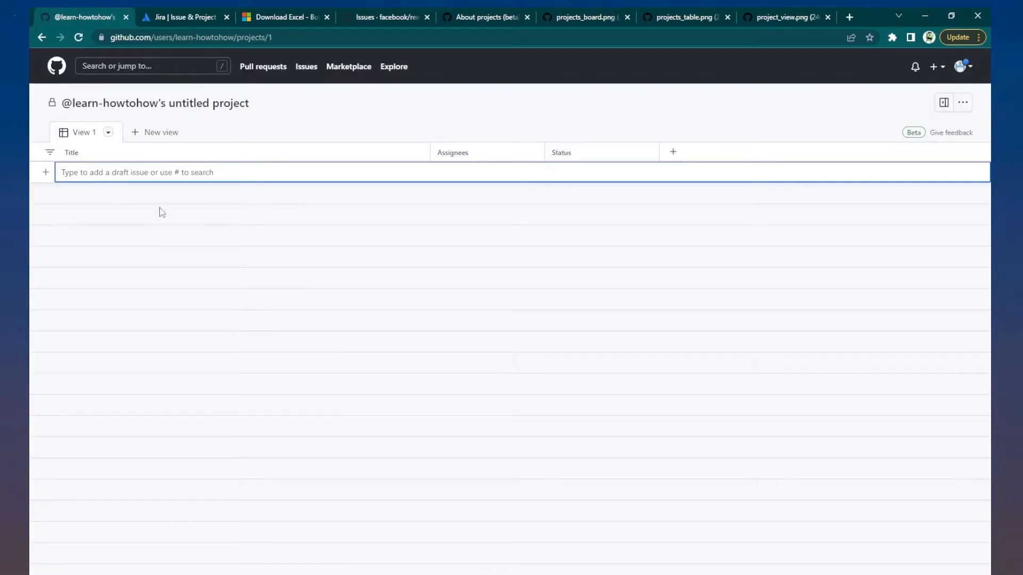
- Retitle the untitled project 'UI Development' and open the View 1 layout options
left_click(163, 104)
key("BackSpace")
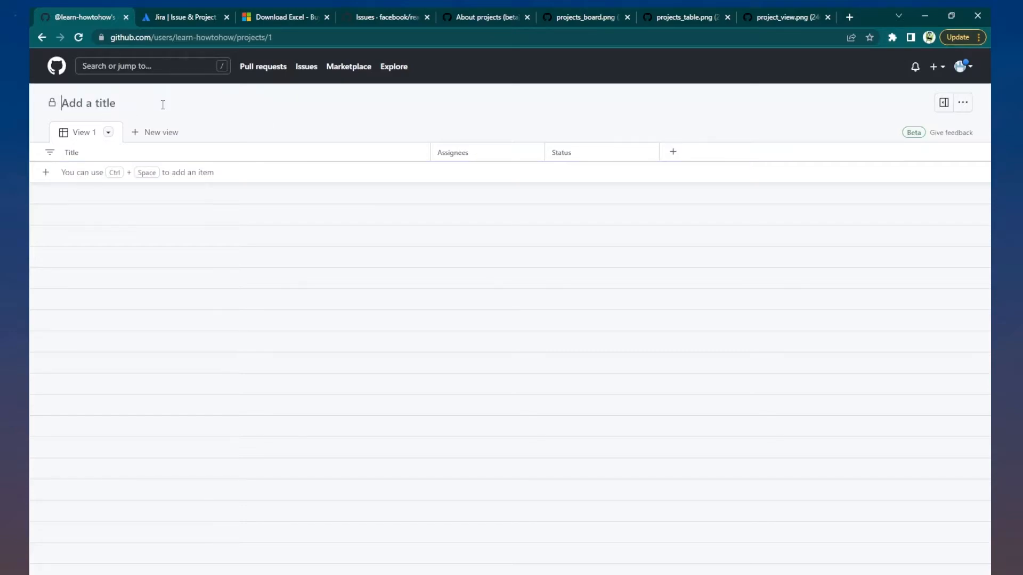
type("UI Development")
left_click(107, 134)
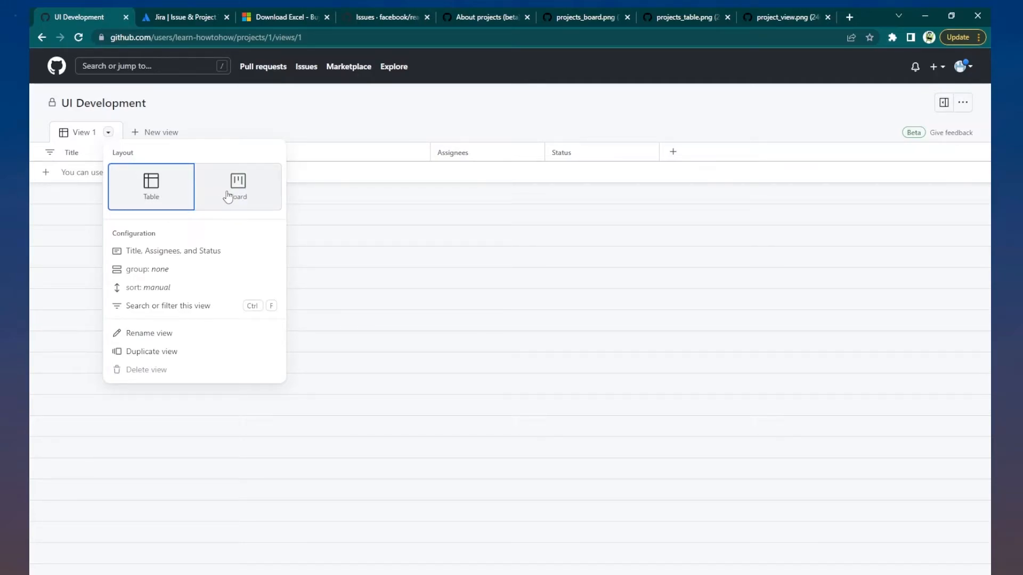
- Return View 1 to the table layout and add a 'UX design' draft item
left_click(229, 196)
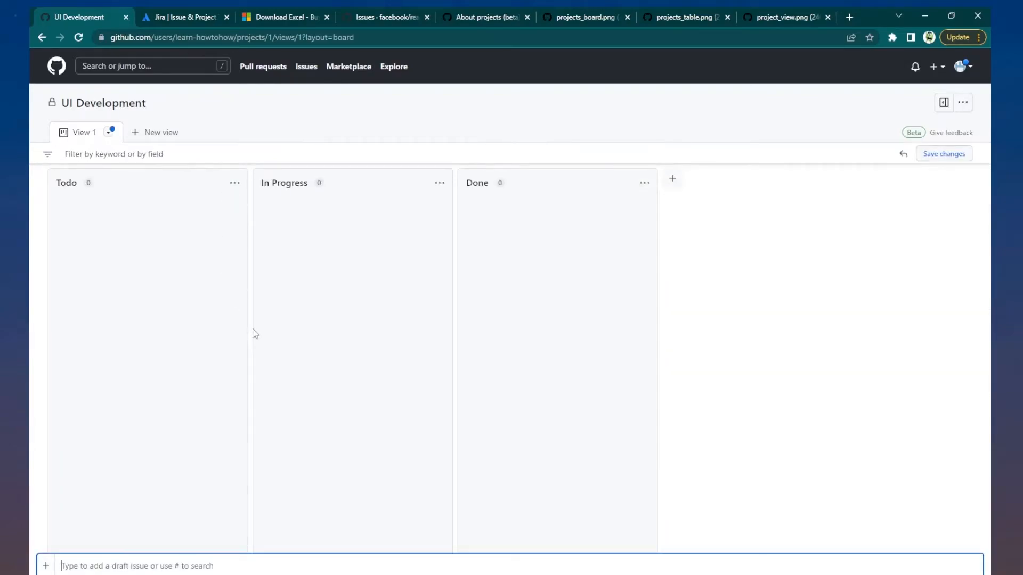
left_click(109, 132)
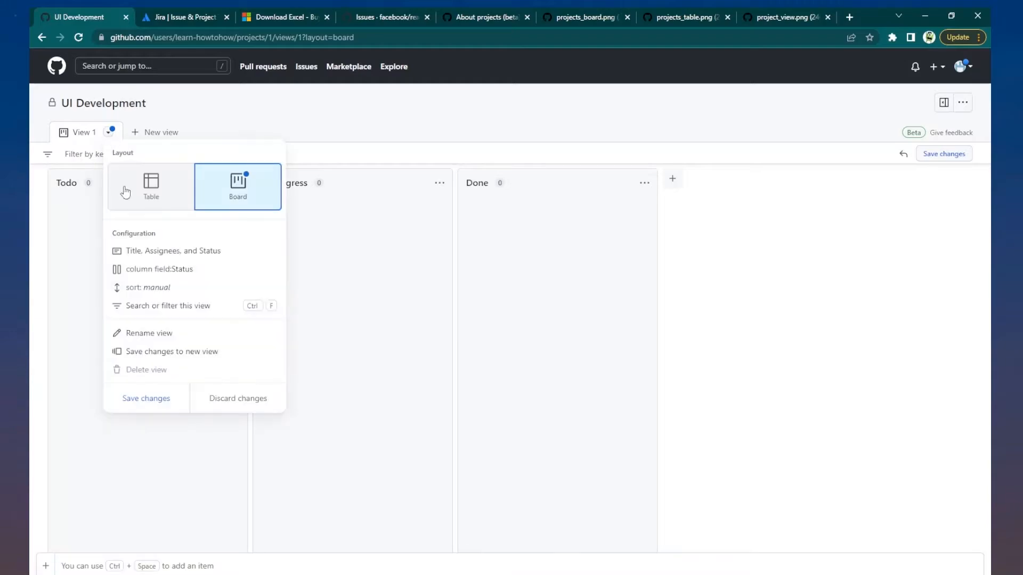
left_click(150, 189)
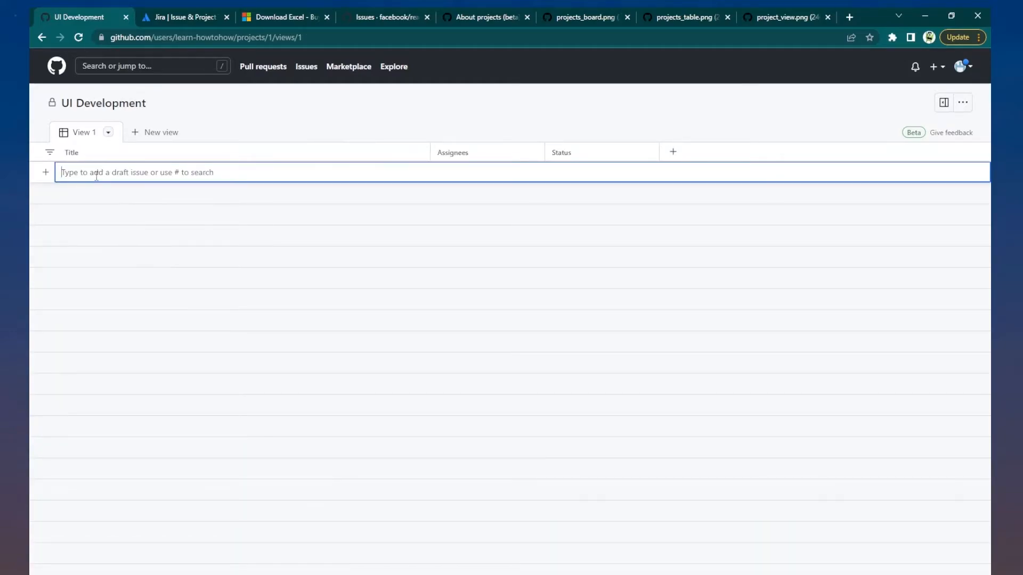
type("UX de")
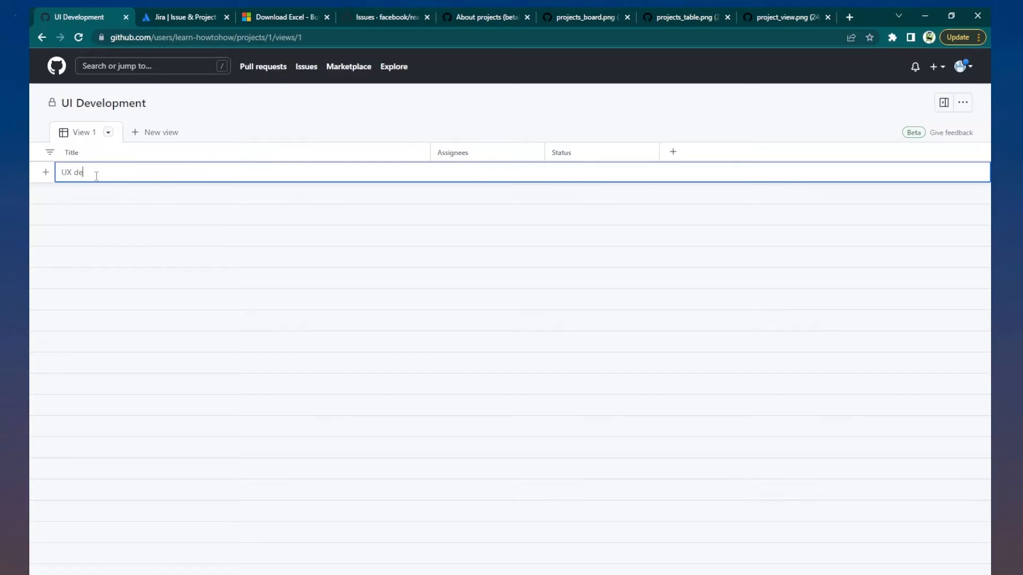
type("sign")
key("Return")
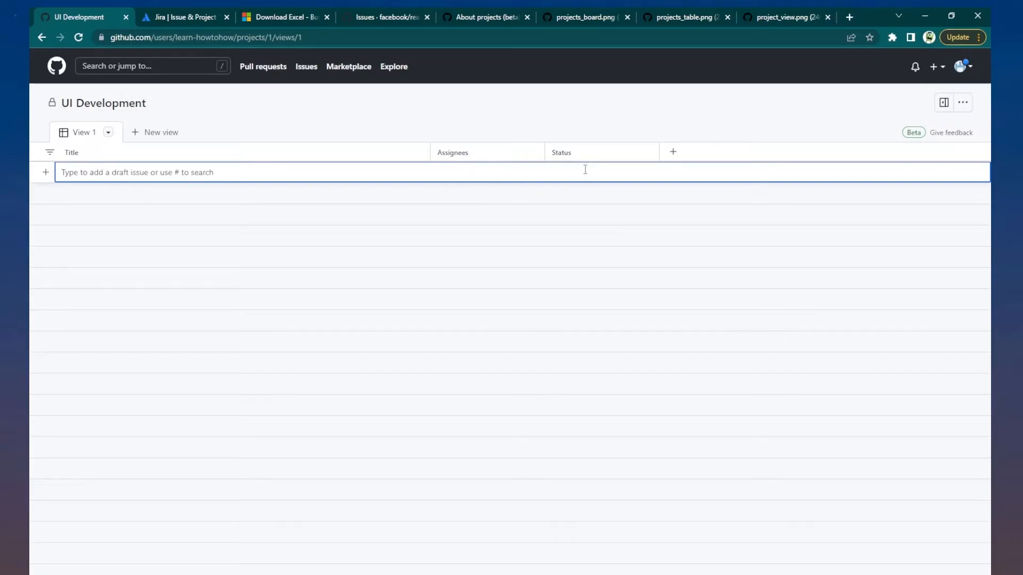
- Assign 'UX design' to the account owner and set its status to Todo
left_click(465, 172)
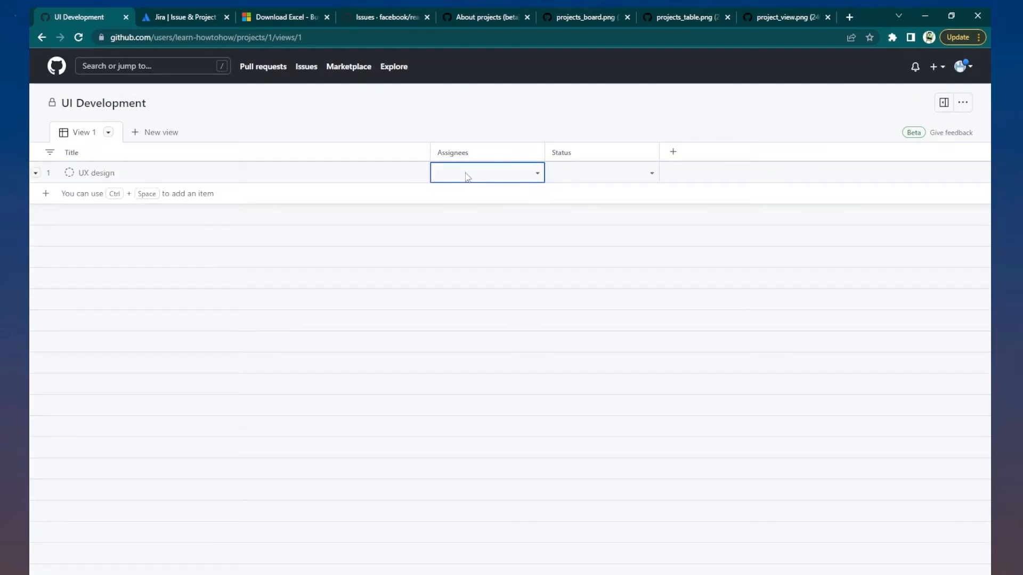
left_click(506, 175)
left_click(497, 252)
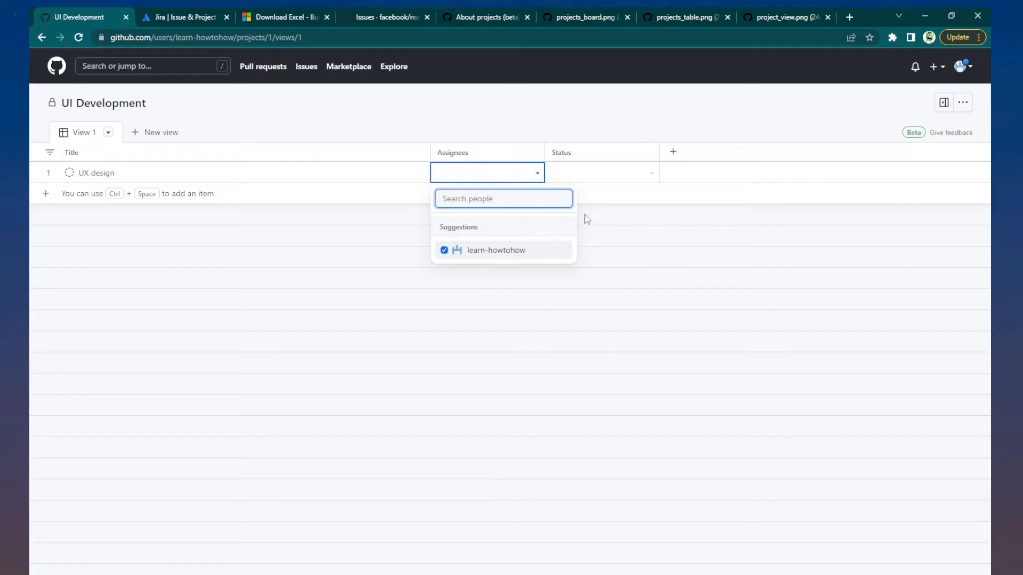
left_click(605, 169)
left_click(605, 168)
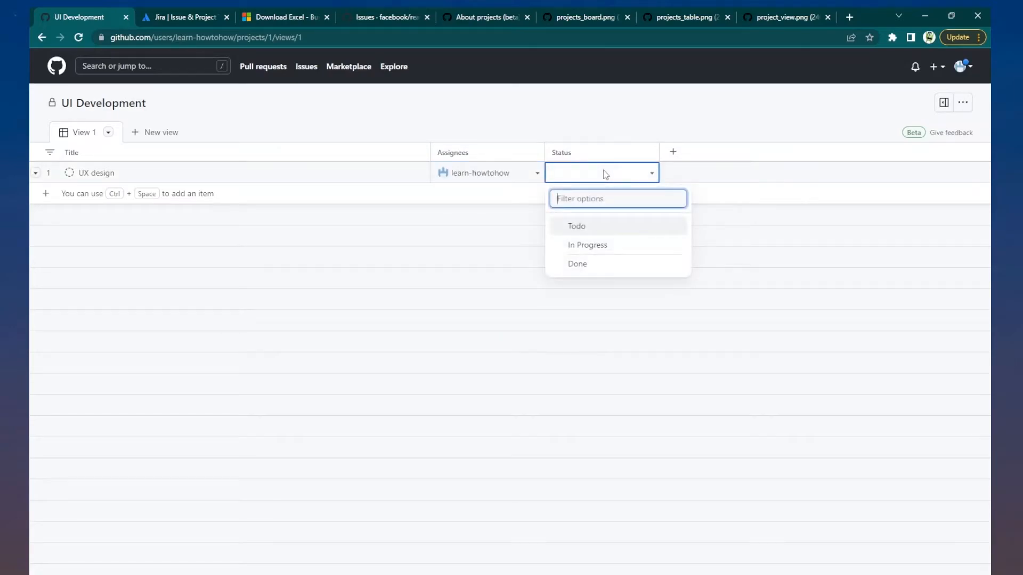
left_click(595, 233)
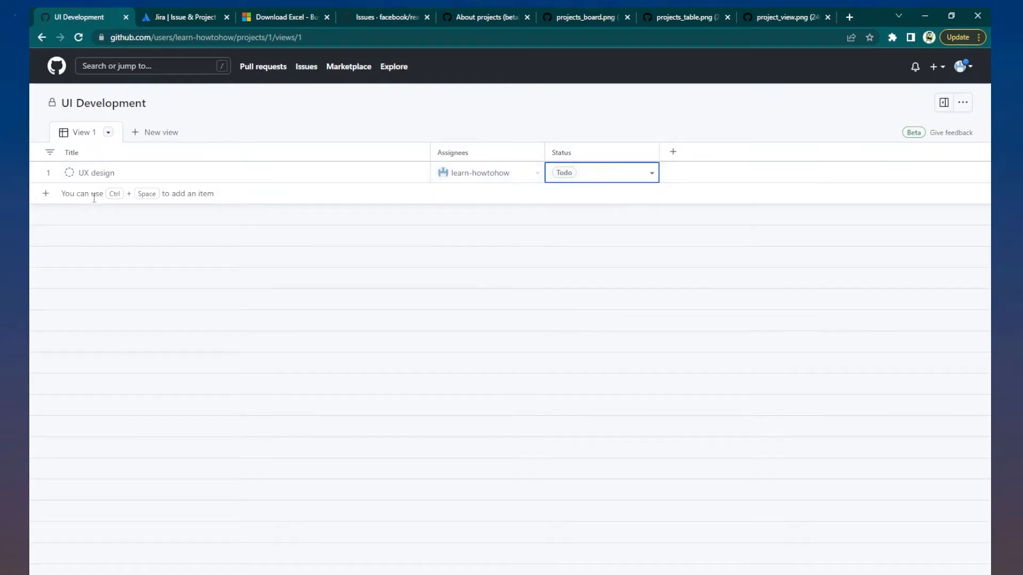
- Switch View 1 to the Board layout
left_click(95, 194)
left_click(109, 133)
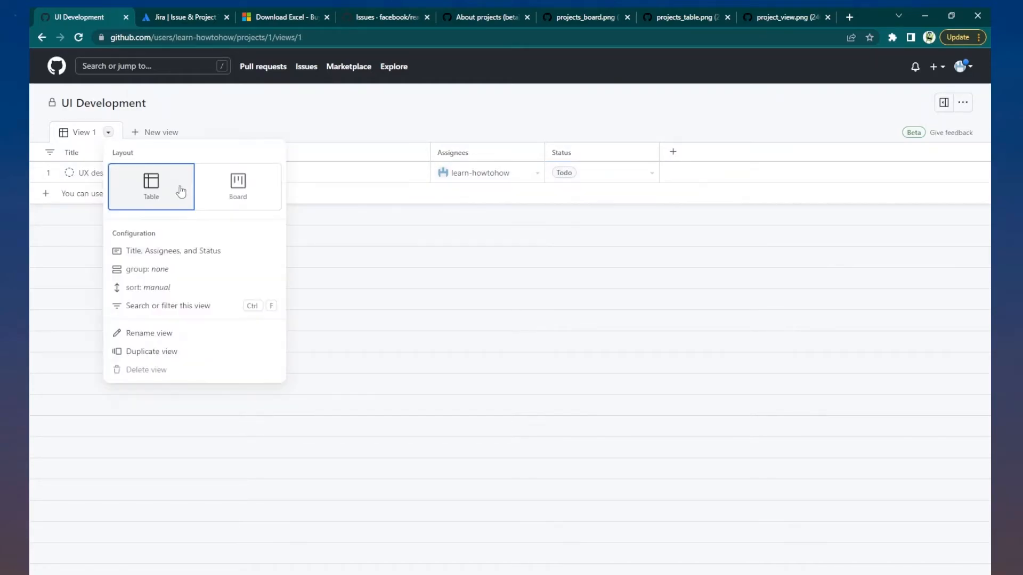
left_click(222, 184)
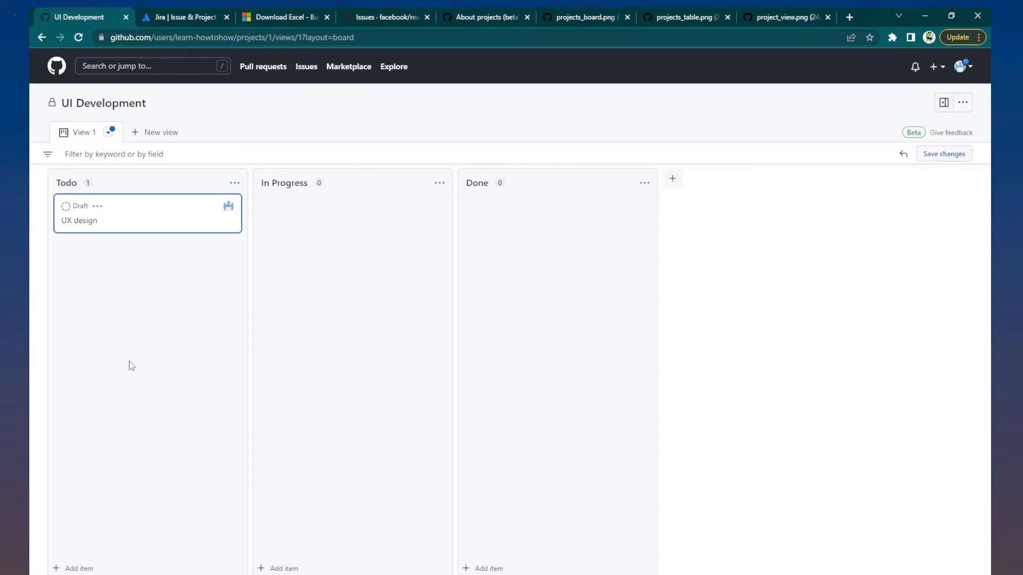
- Add housz issue #2 'Doc format init' to the Todo column using the # search
left_click(84, 569)
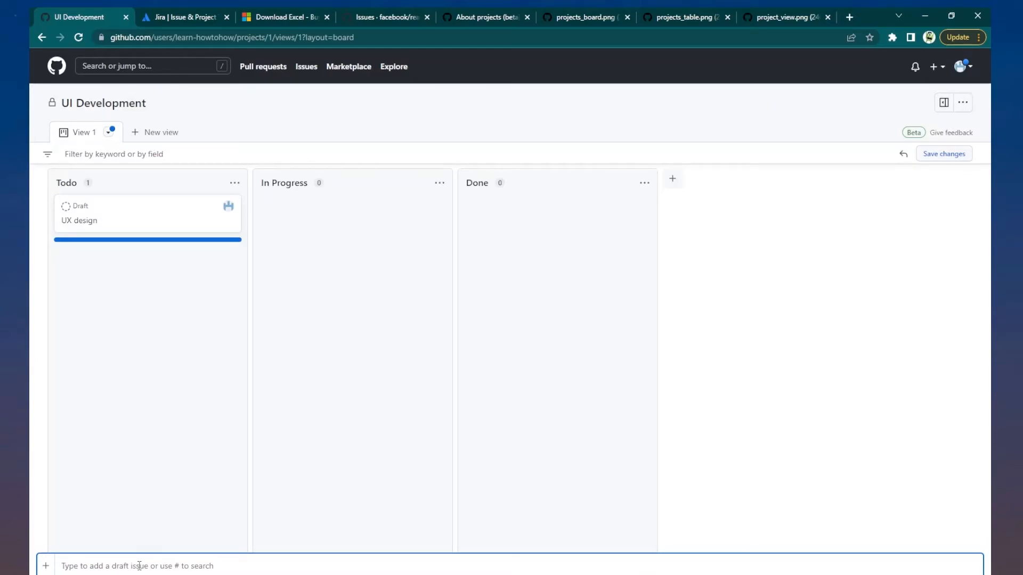
type("#")
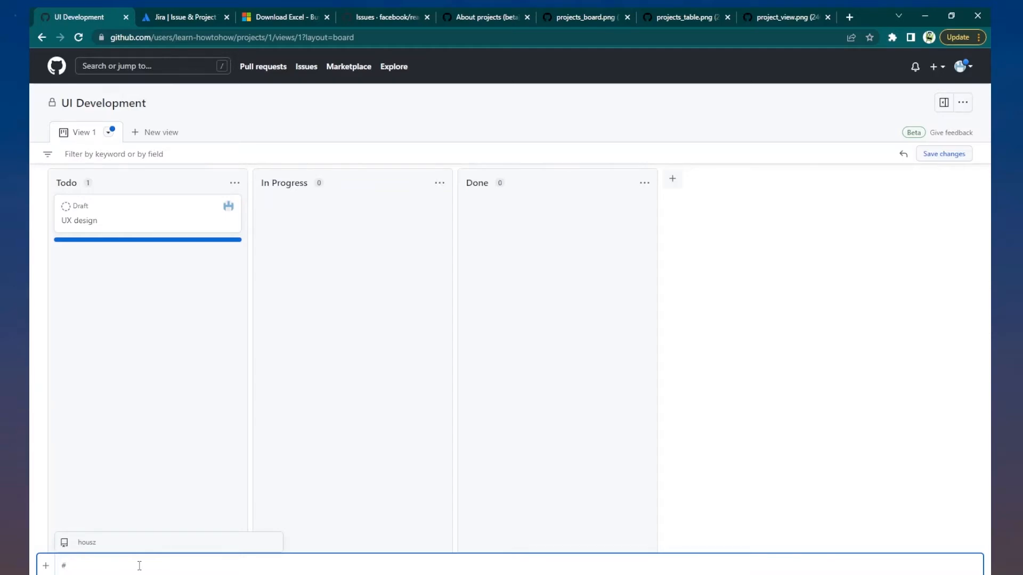
type("c")
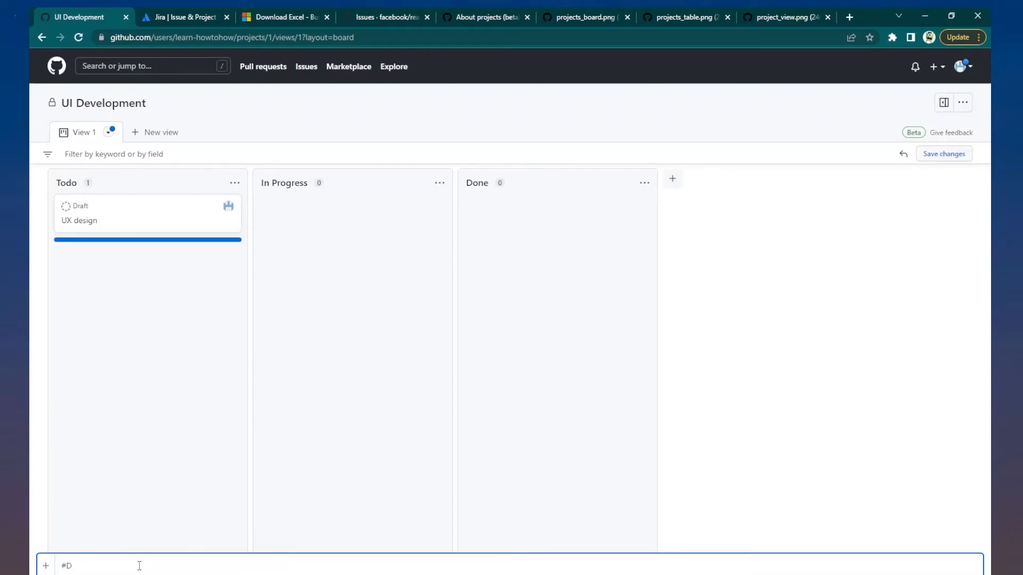
key("BackSpace")
key("BackSpace")
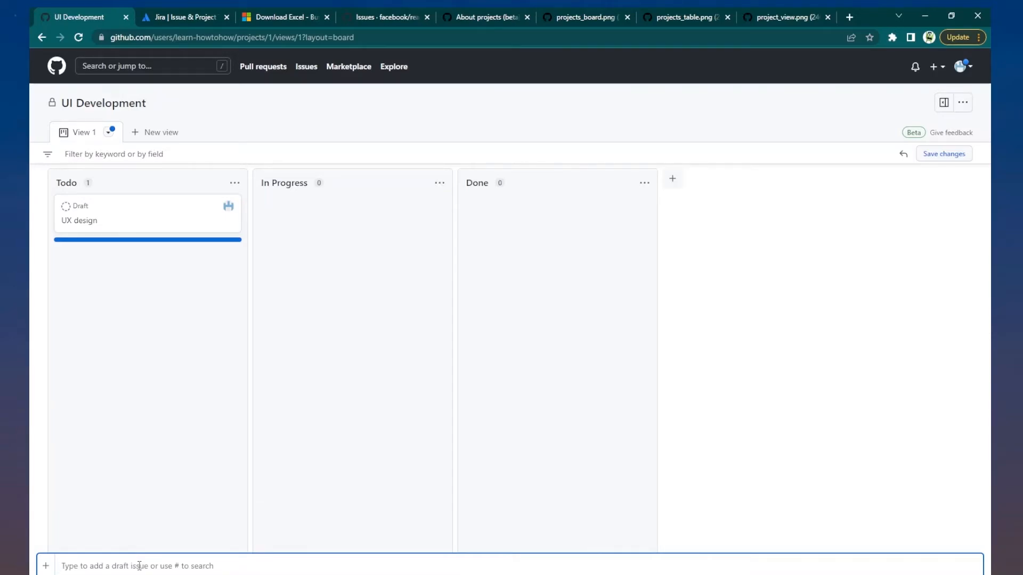
type("#")
left_click(93, 542)
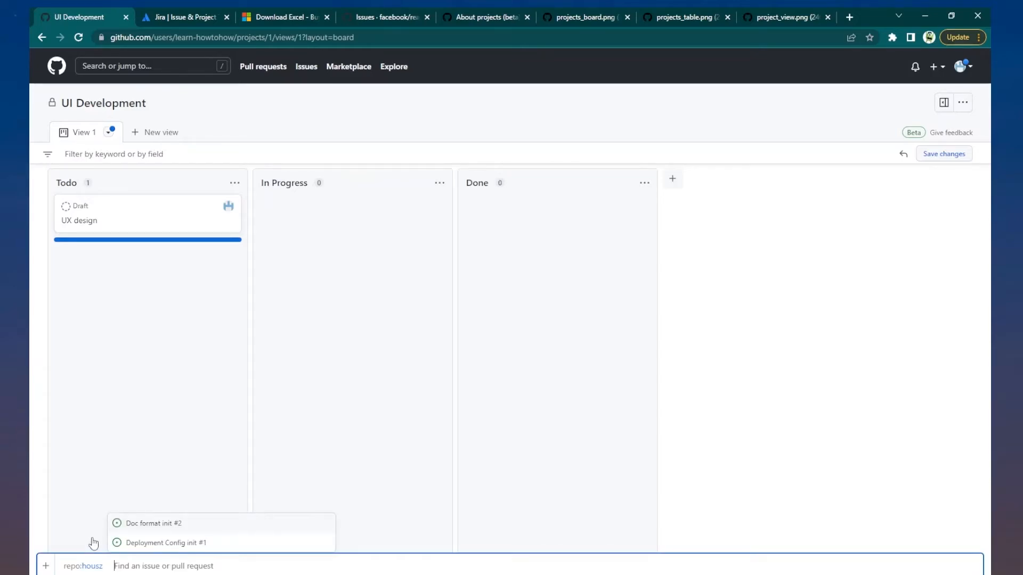
left_click(141, 523)
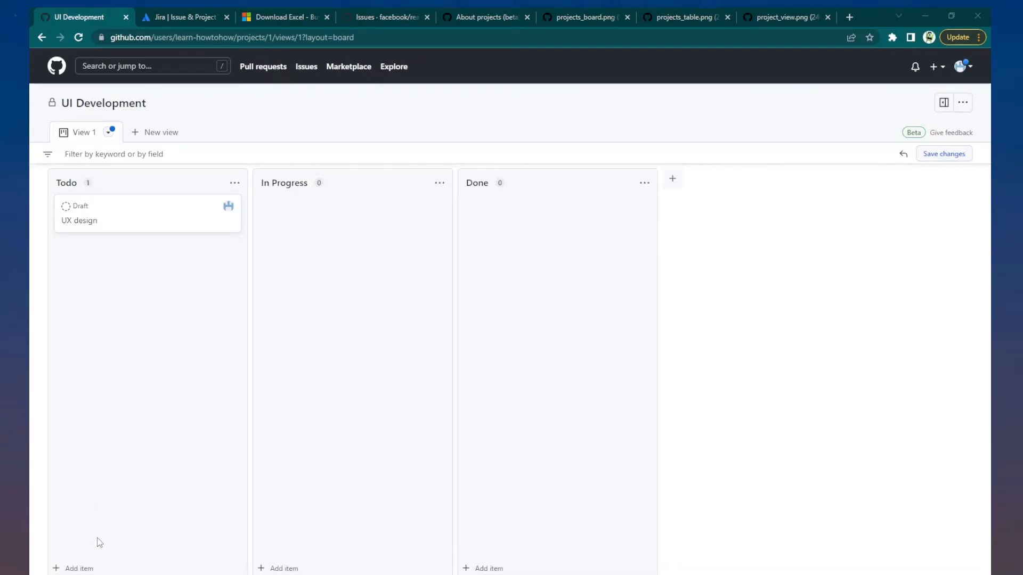
left_click(73, 567)
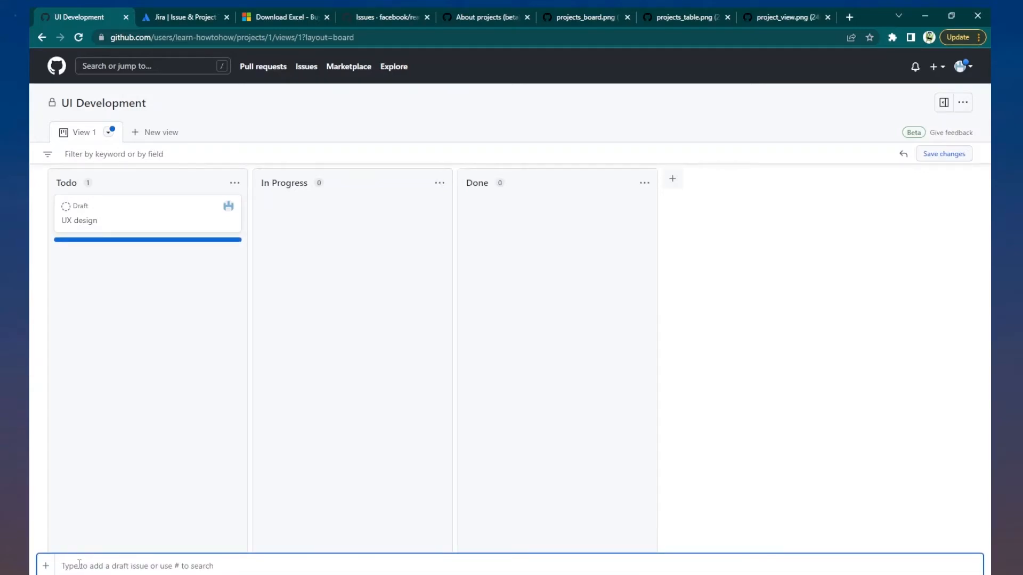
type("#")
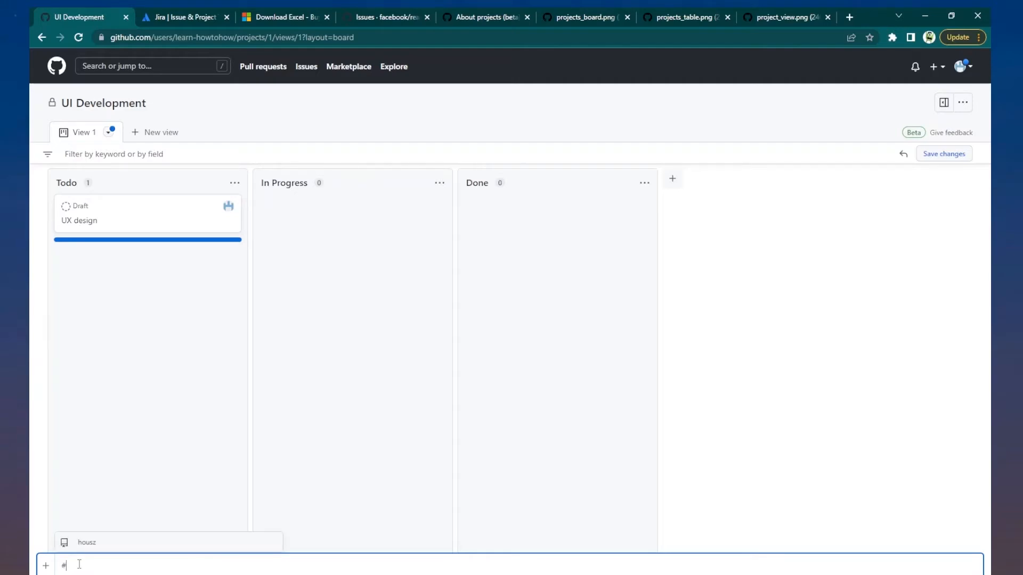
left_click(85, 543)
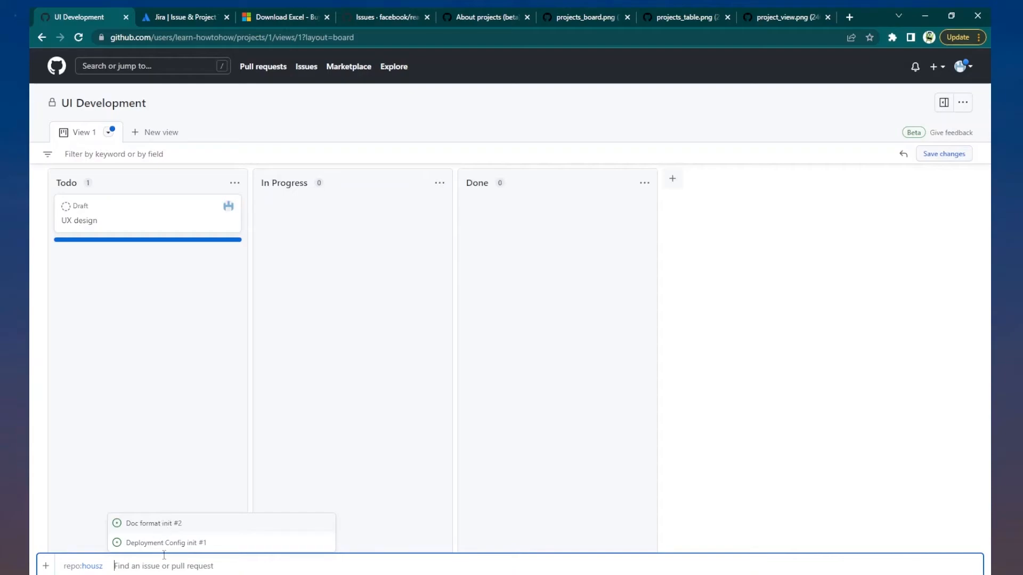
left_click(153, 524)
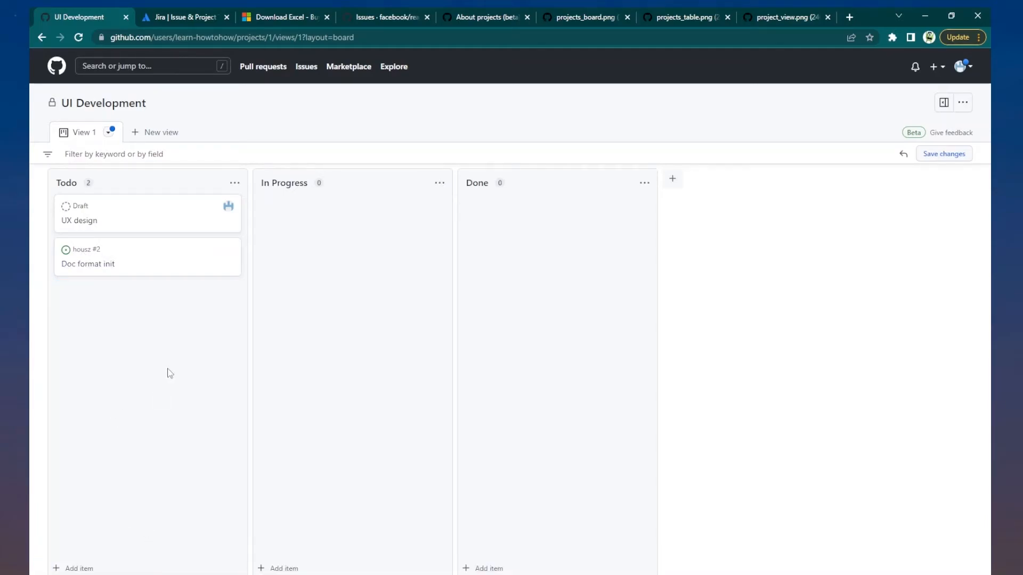
- Save View 1's board layout, check Manage access in project settings, and return to the board
left_click(944, 154)
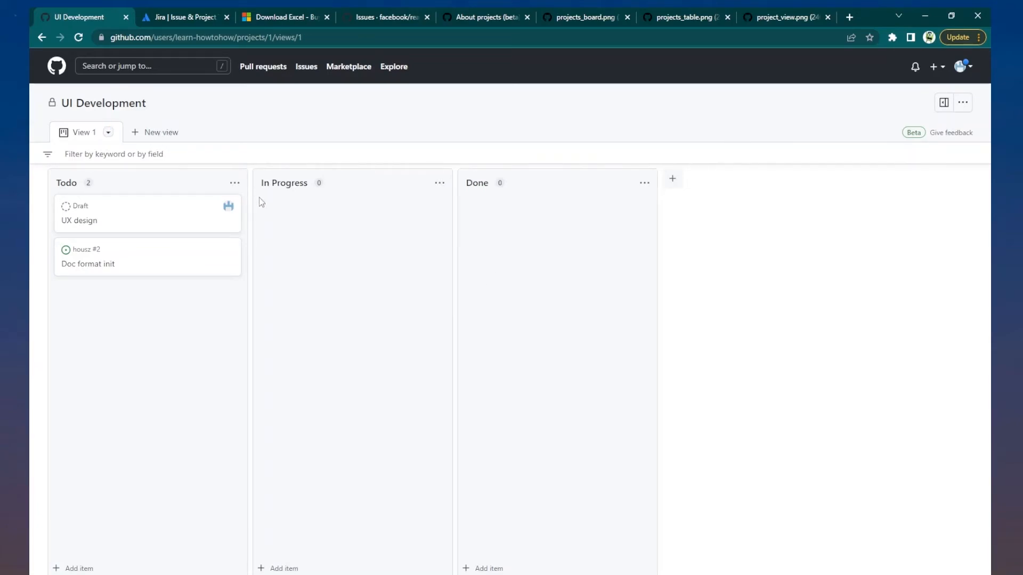
left_click(963, 102)
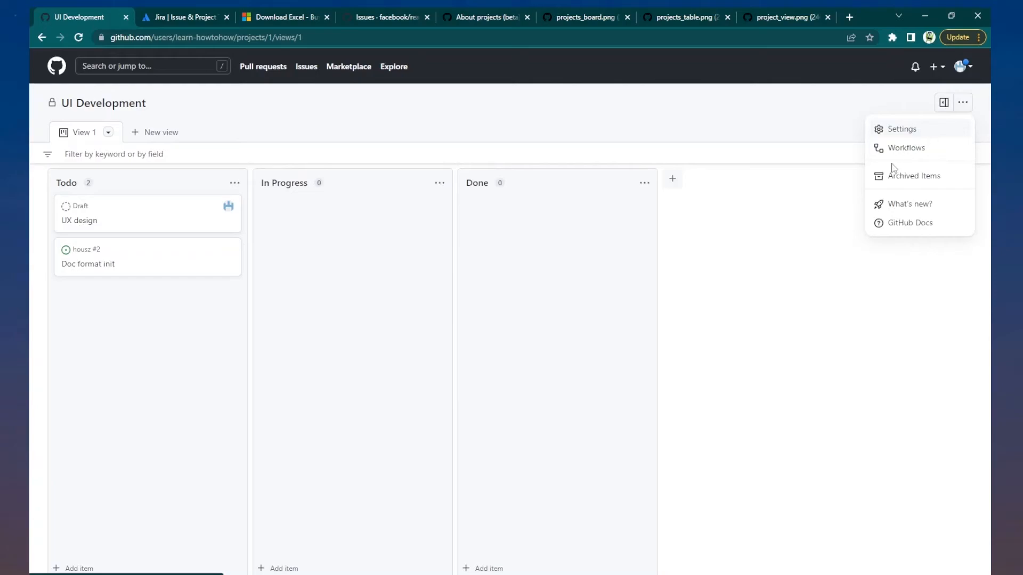
left_click(901, 130)
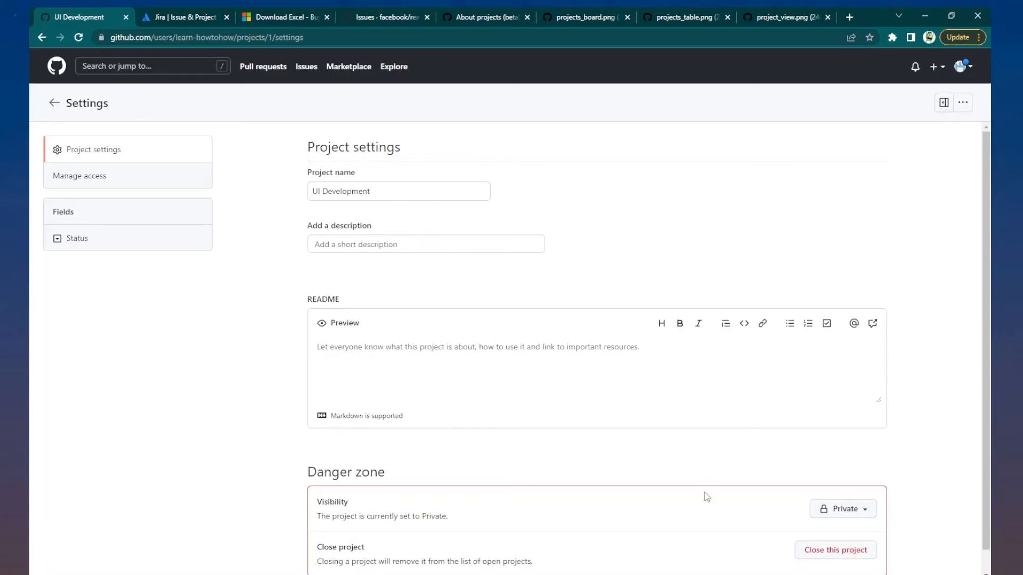
left_click(91, 182)
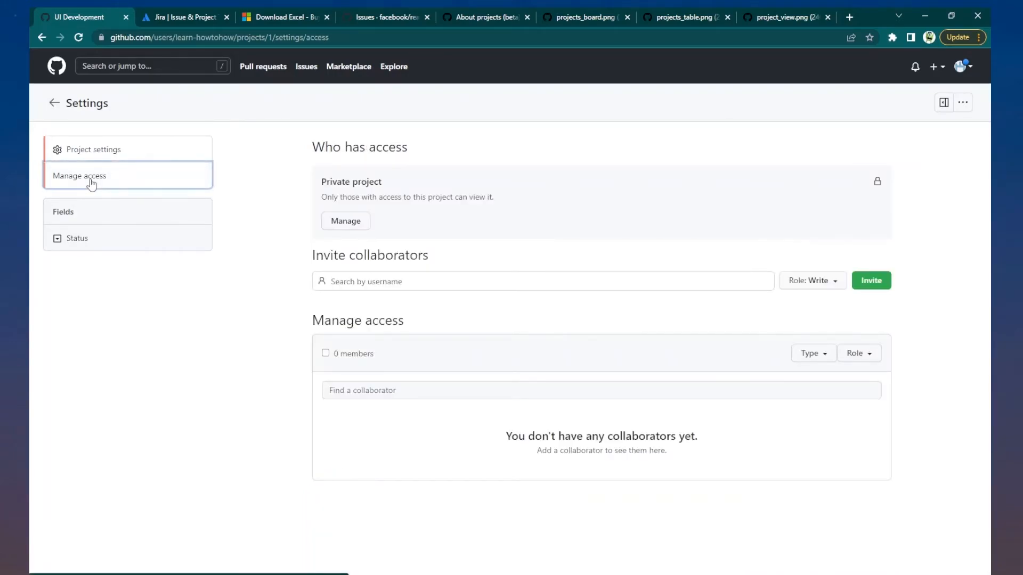
left_click(54, 104)
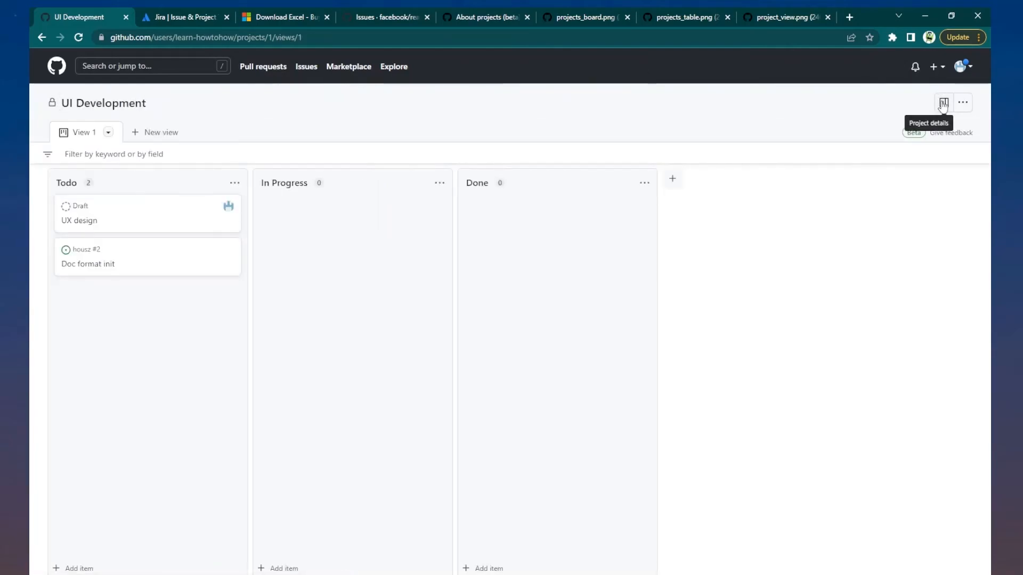
- Review the project's automation Workflows, then return to View 1's layout options
left_click(963, 103)
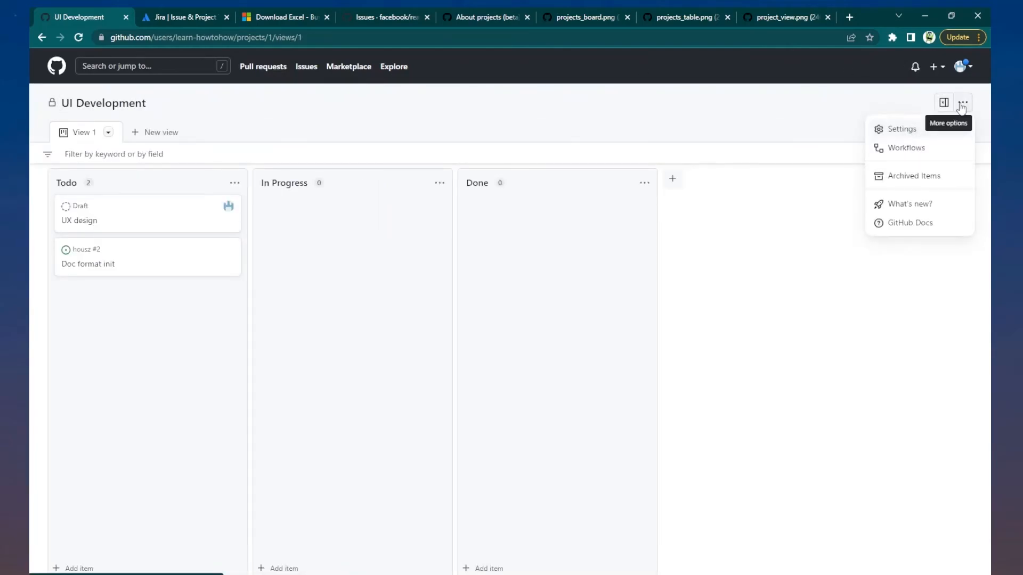
left_click(912, 149)
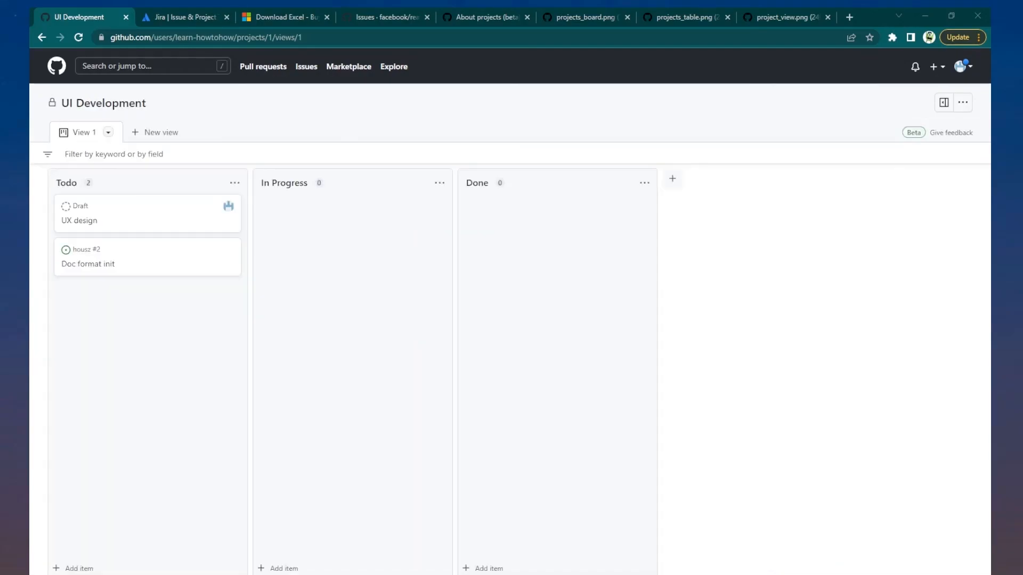
left_click(108, 132)
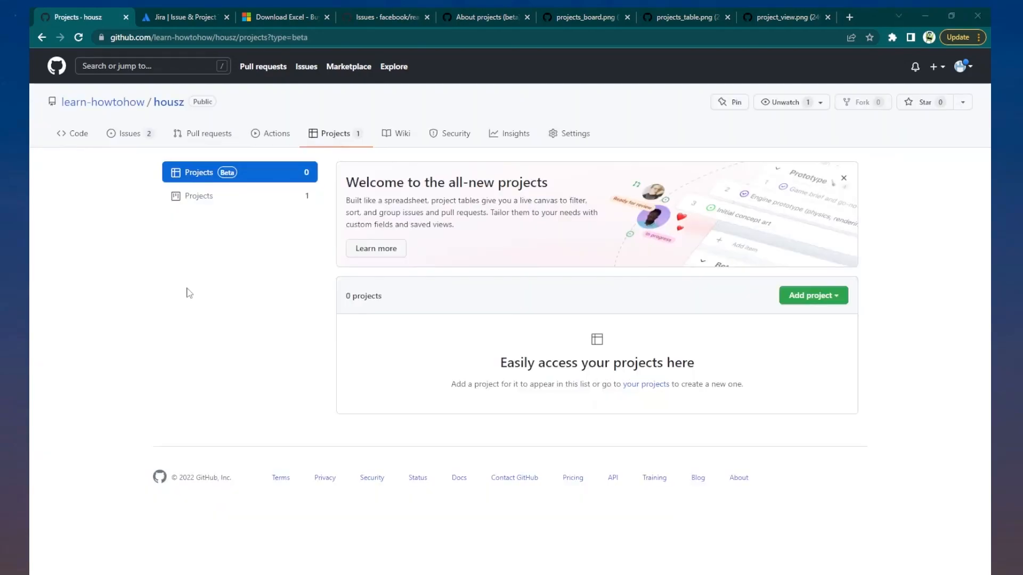
- Open the 'Trying out the new projects experience' docs, then 'Best practices for managing projects (beta)'
left_click(384, 250)
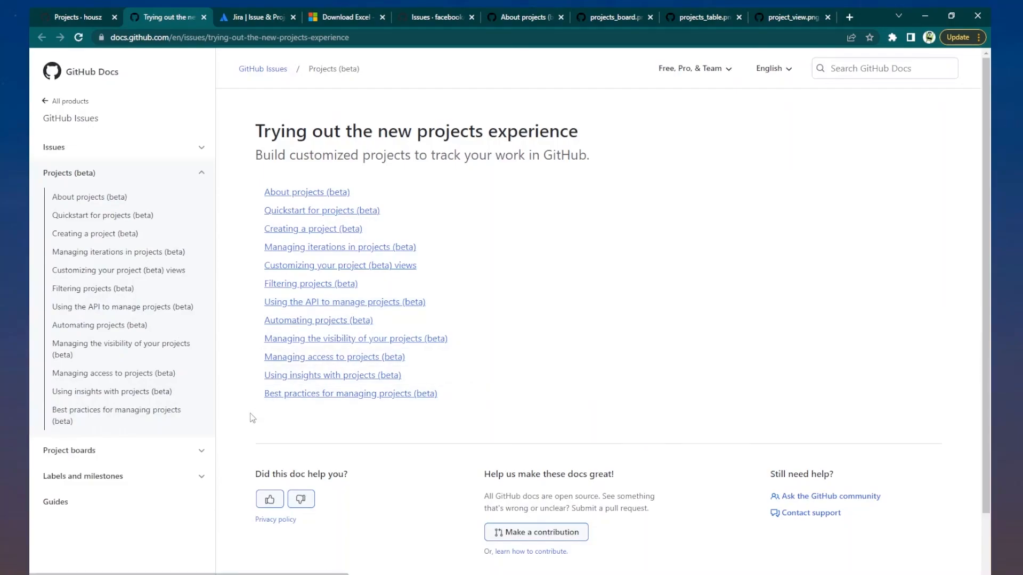
left_click(366, 397)
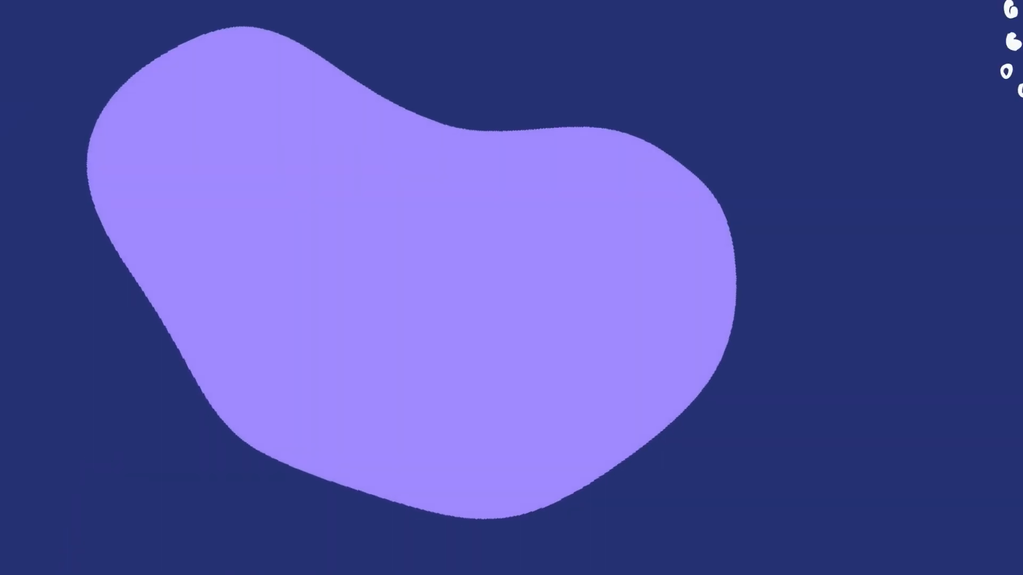